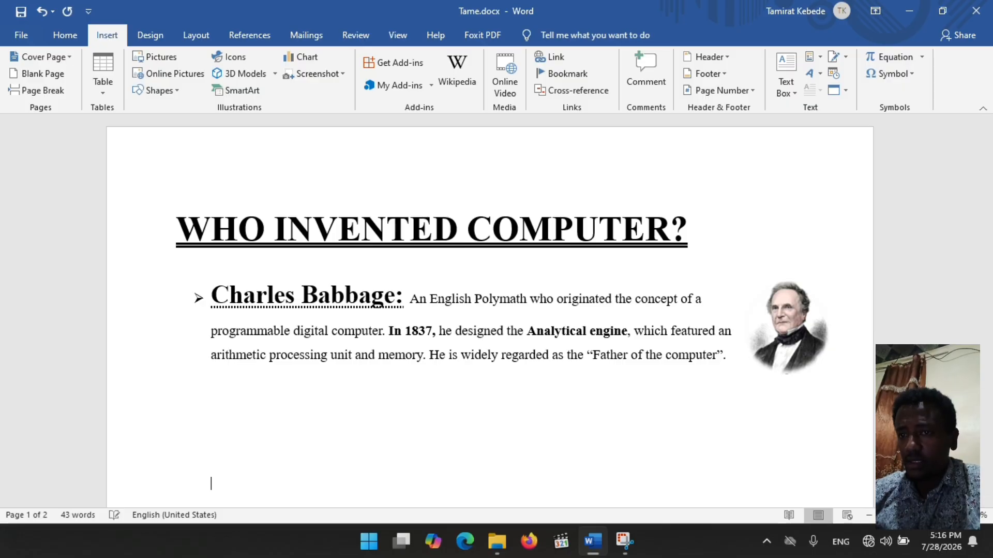
Add blank lines below the Charles Babbage paragraph until the cursor reaches the start of the second page.
key(Return)
key(Return)
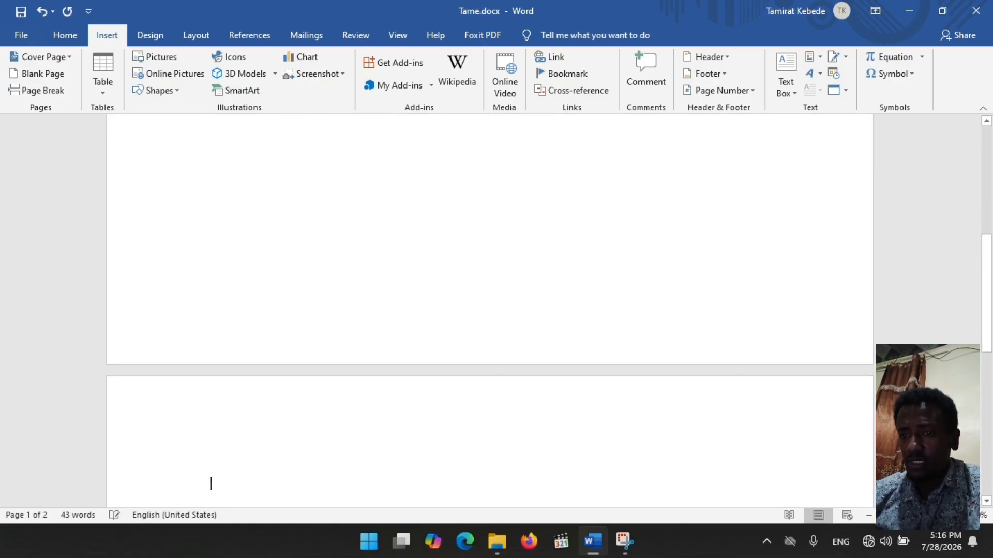
key(BackSpace)
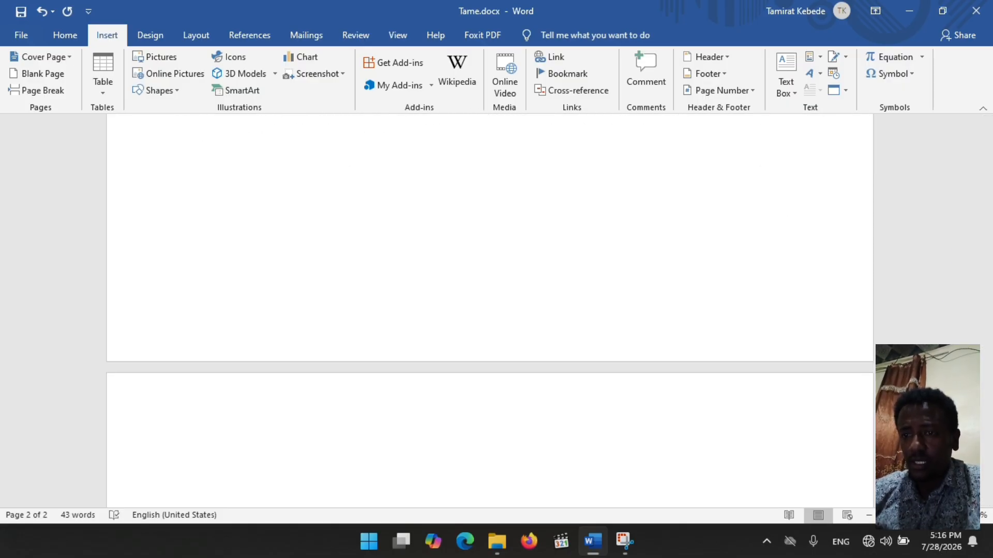
Insert a table with 2 columns and 5 rows at the top of the second page, keeping automatic fixed column width.
click(70, 37)
click(102, 34)
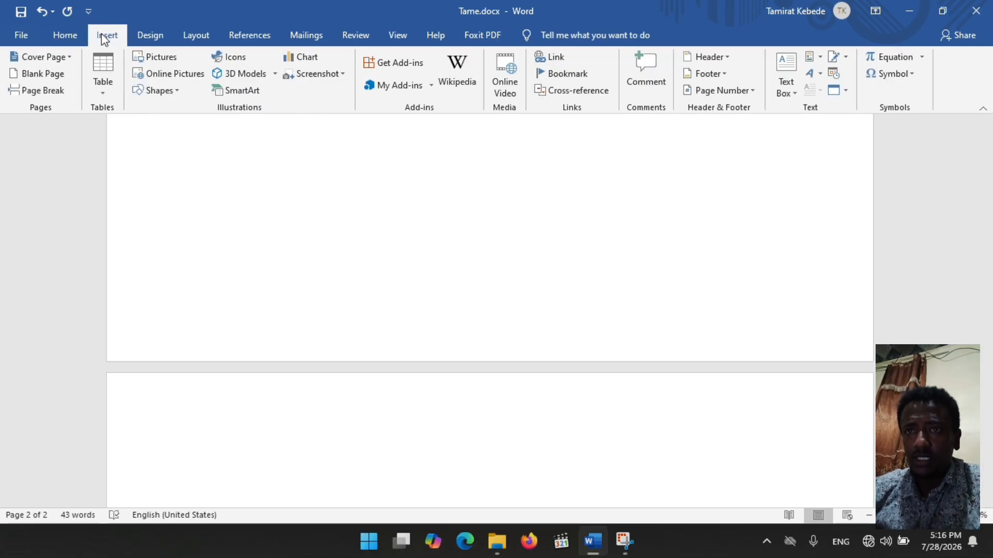
click(103, 83)
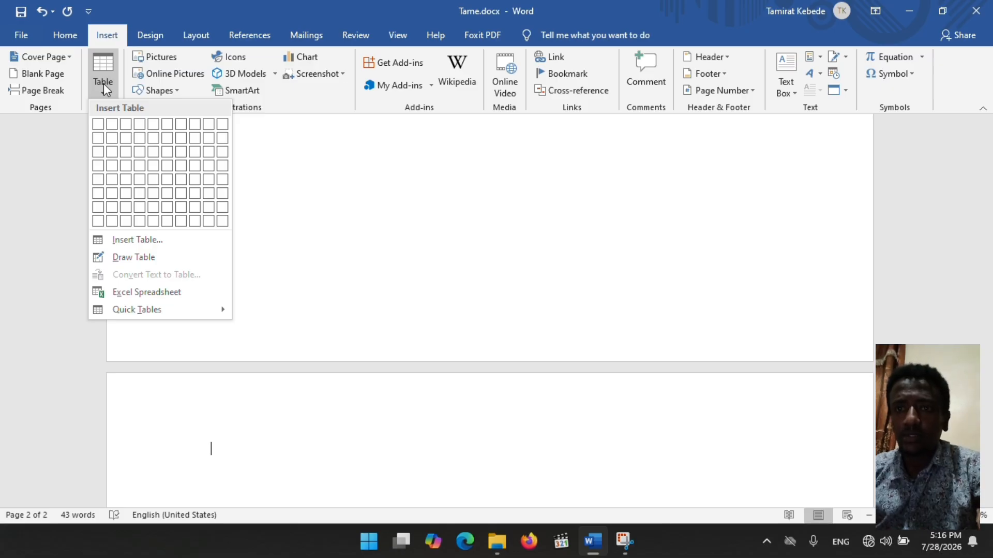
click(158, 241)
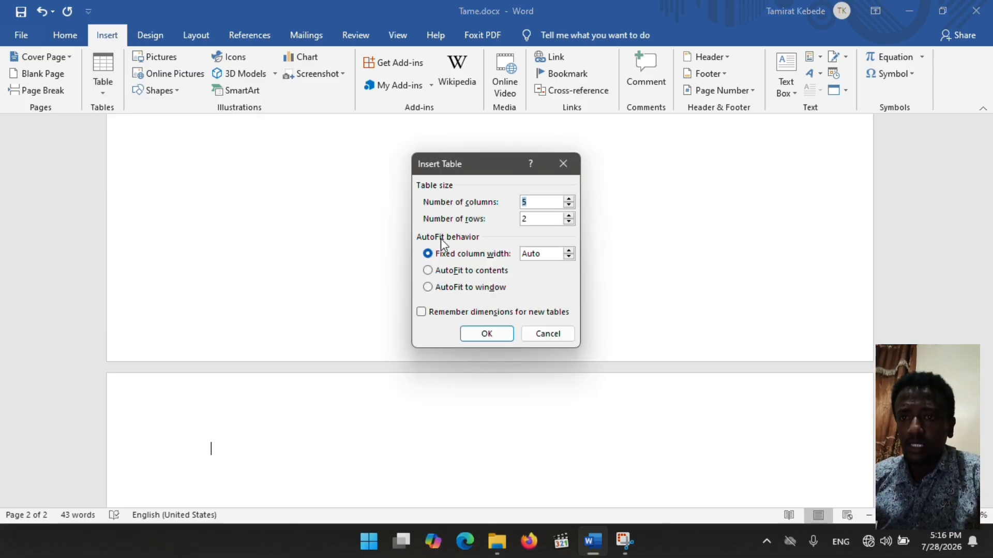
click(569, 206)
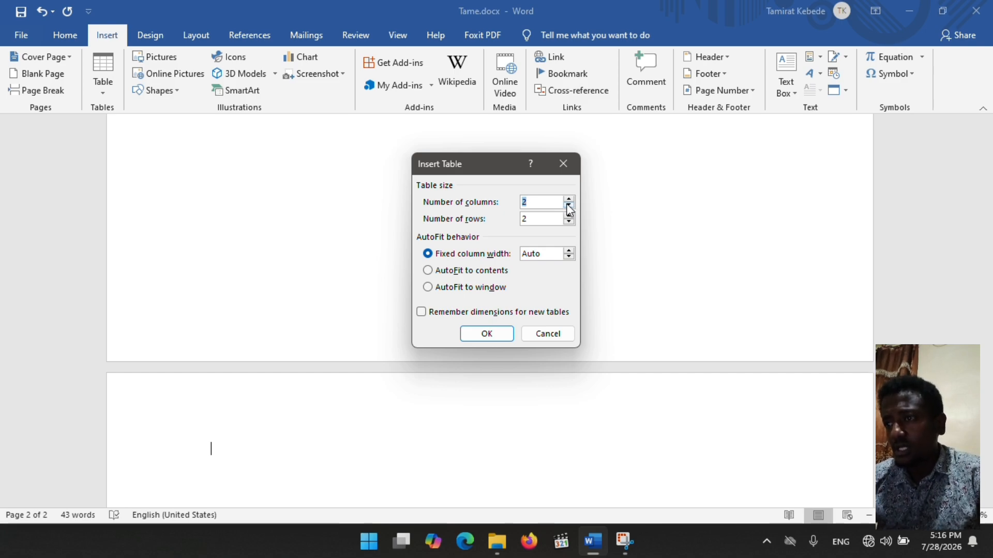
click(532, 201)
key(BackSpace)
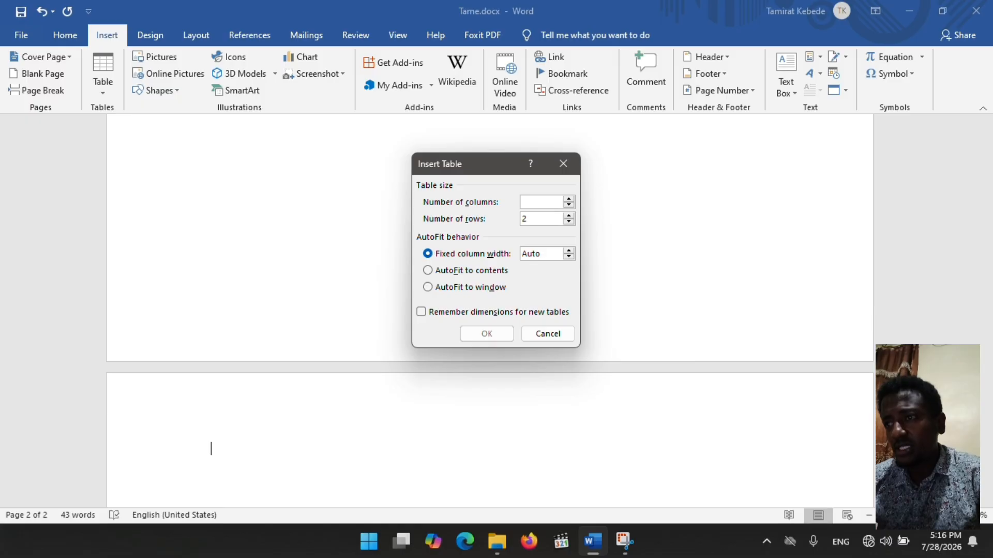
text(2)
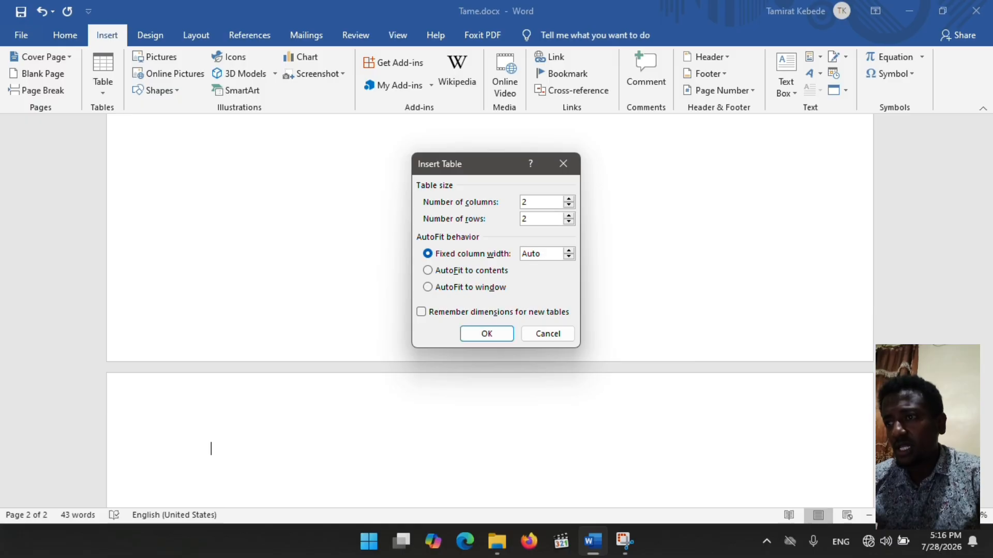
click(530, 218)
key(BackSpace)
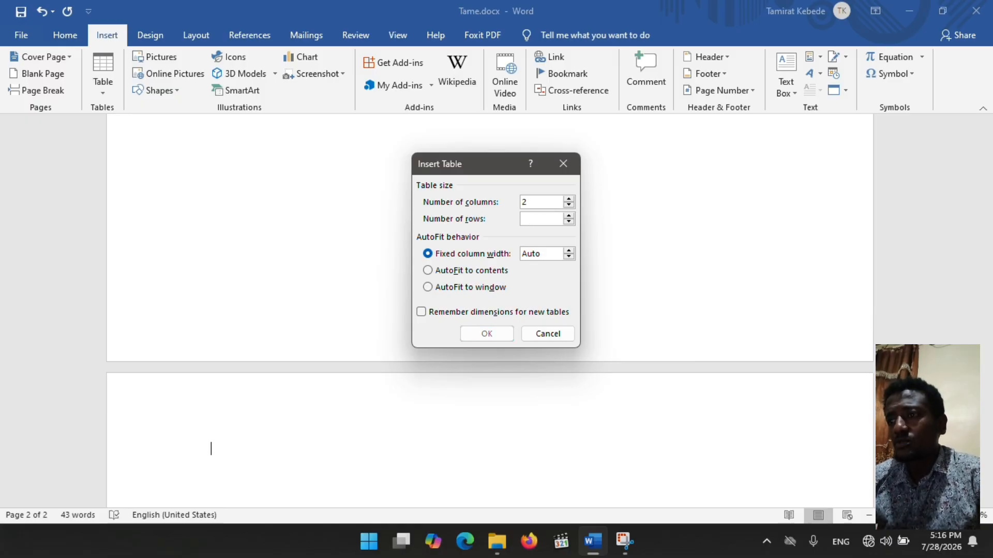
text(5)
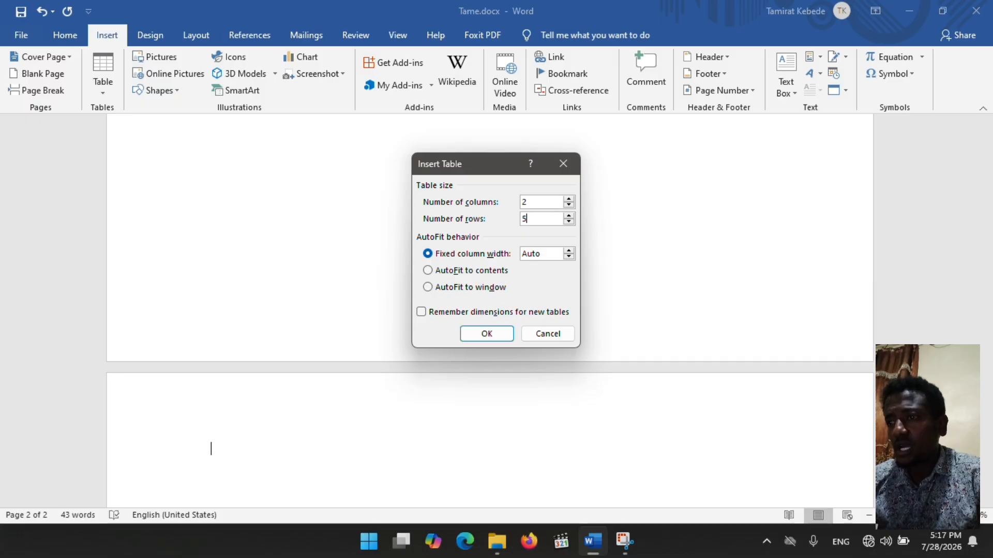
click(569, 221)
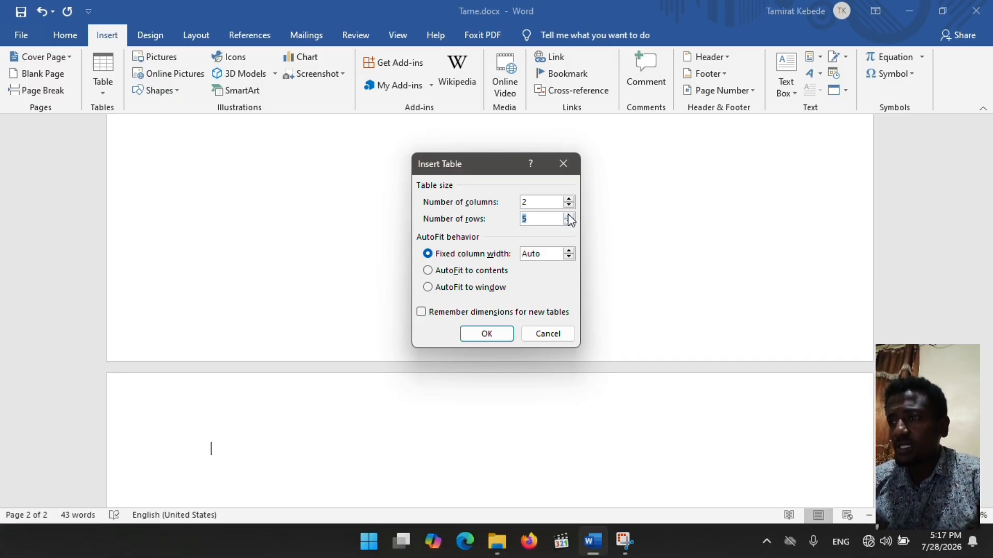
click(489, 335)
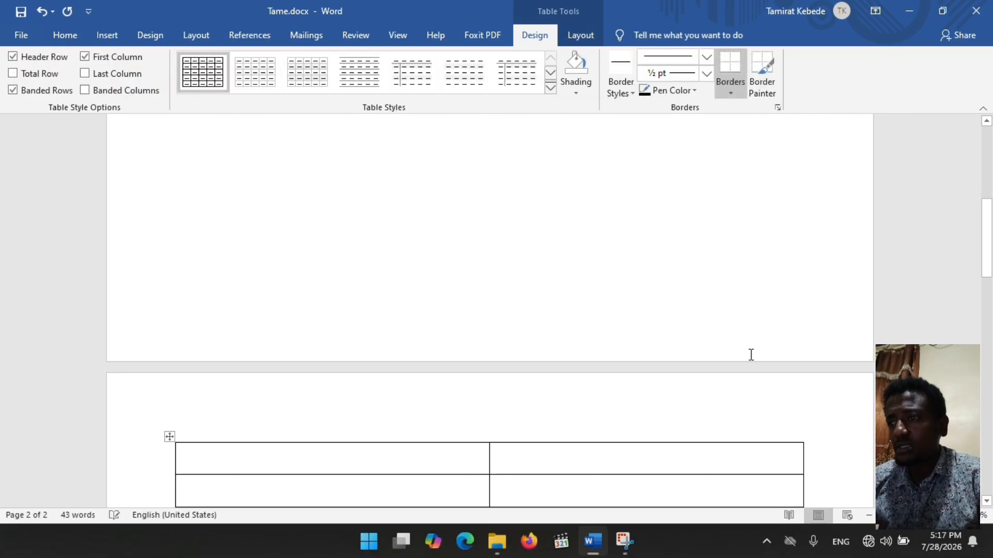
Resize the whole table so it is narrower and its rows are more than twice as tall.
scroll(986, 500, down, 4)
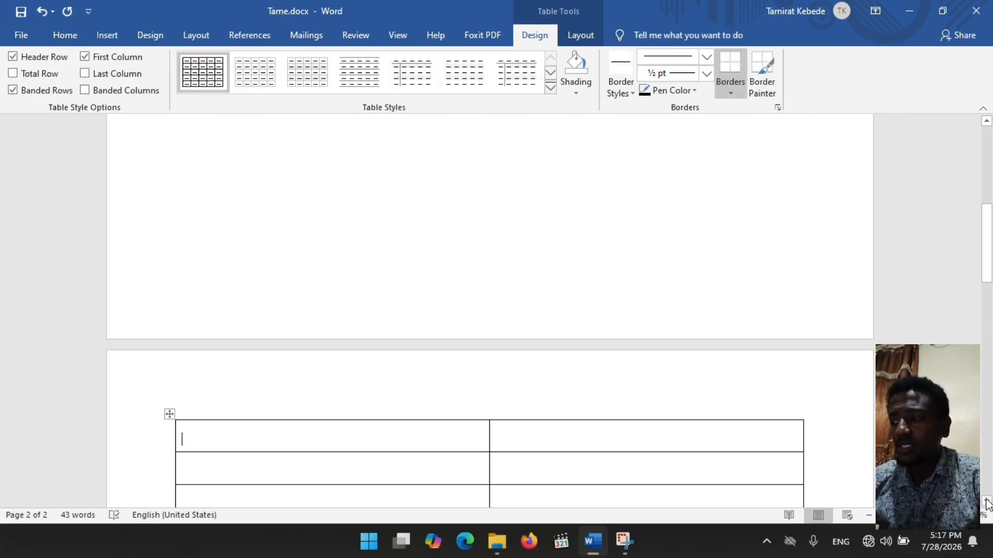
scroll(987, 500, down, 3)
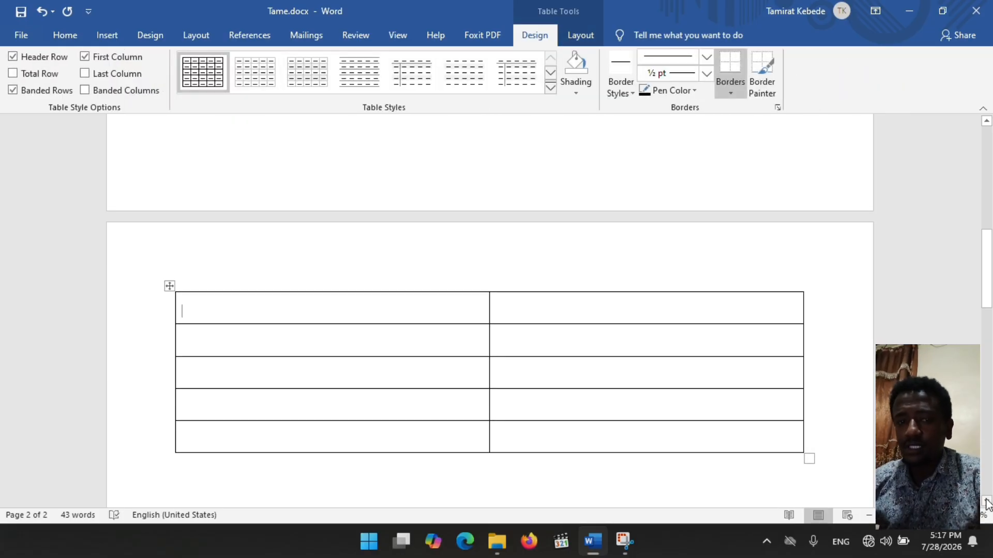
scroll(834, 444, down, 1)
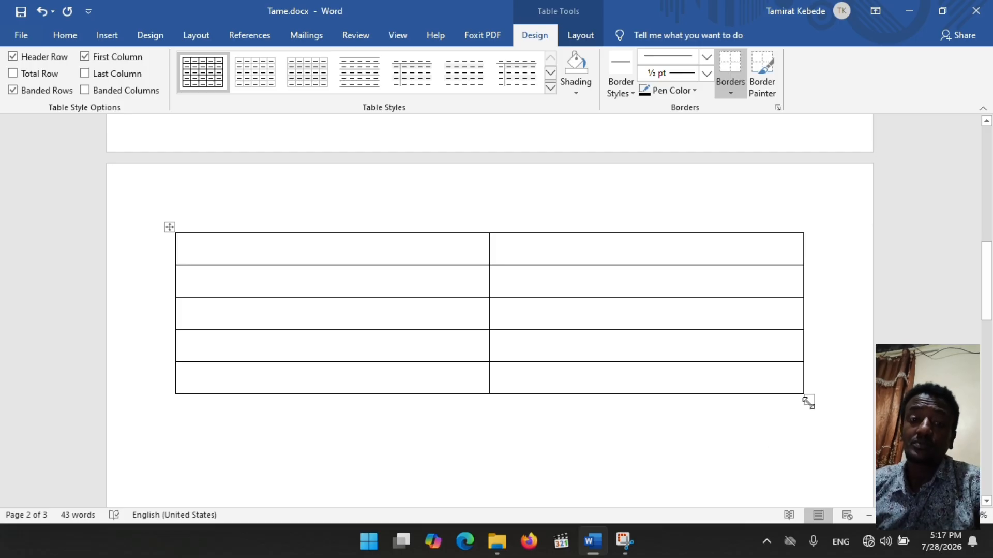
drag(808, 398, 651, 496)
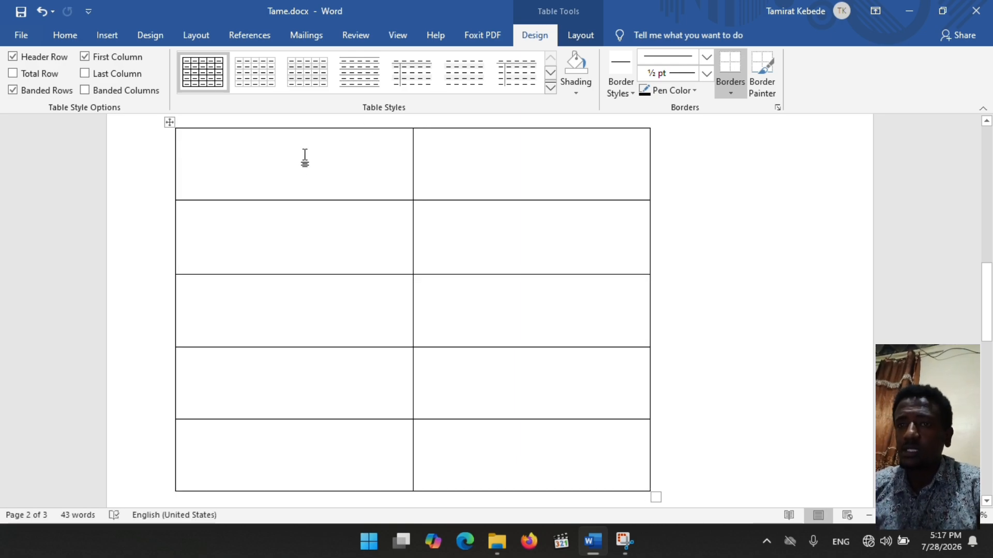
Merge the two cells of the table's first row into one.
drag(305, 155, 508, 156)
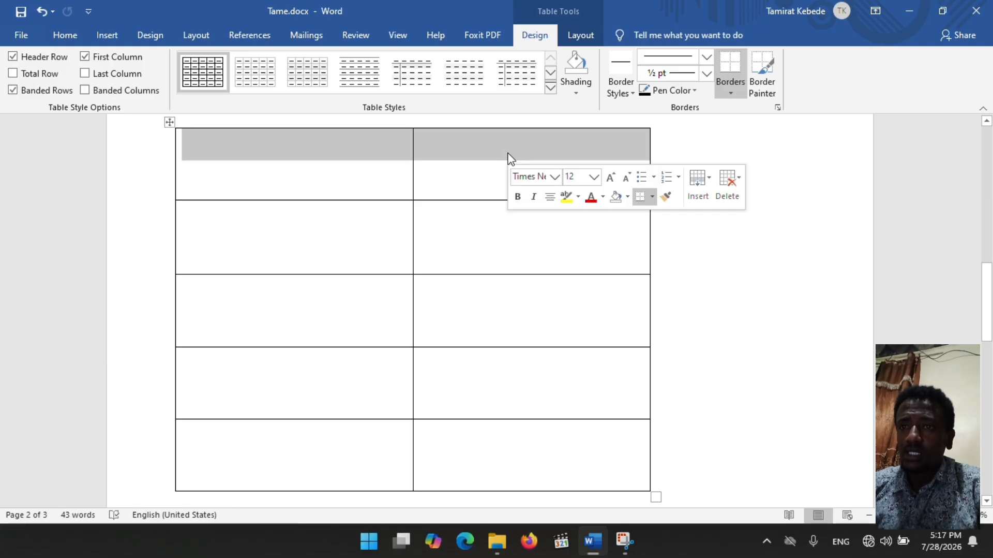
right_click(461, 152)
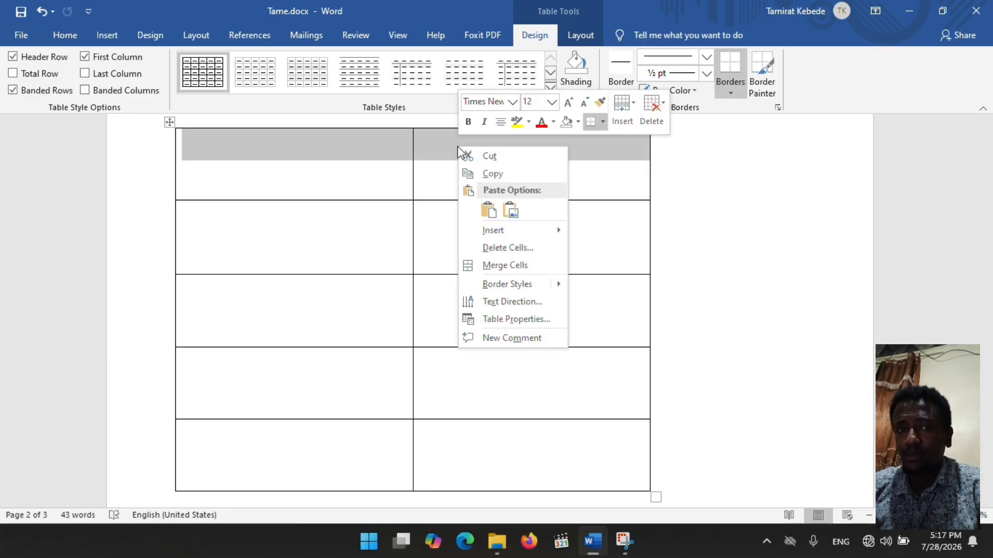
click(508, 267)
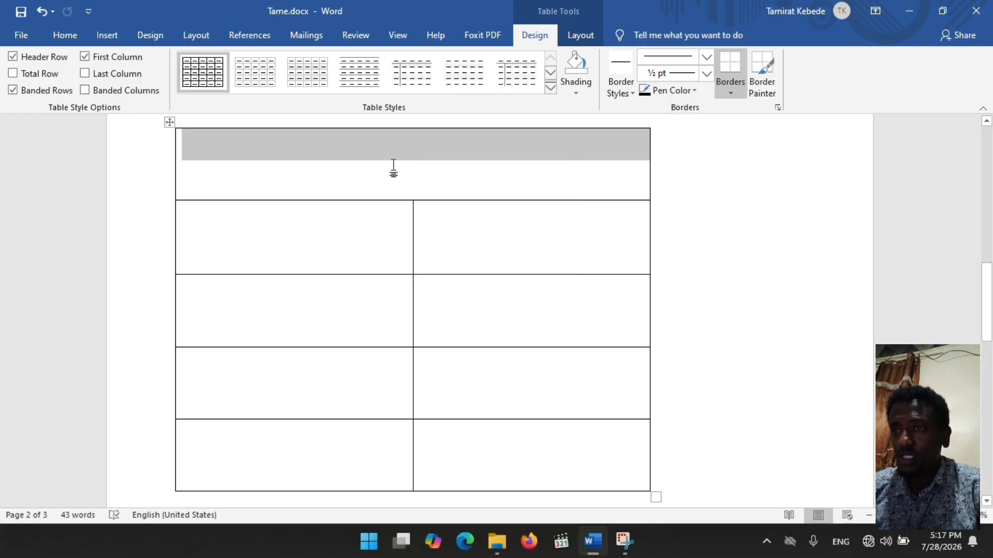
Enter the bold title "Types of computer" in the merged first row of the table.
click(82, 40)
click(136, 88)
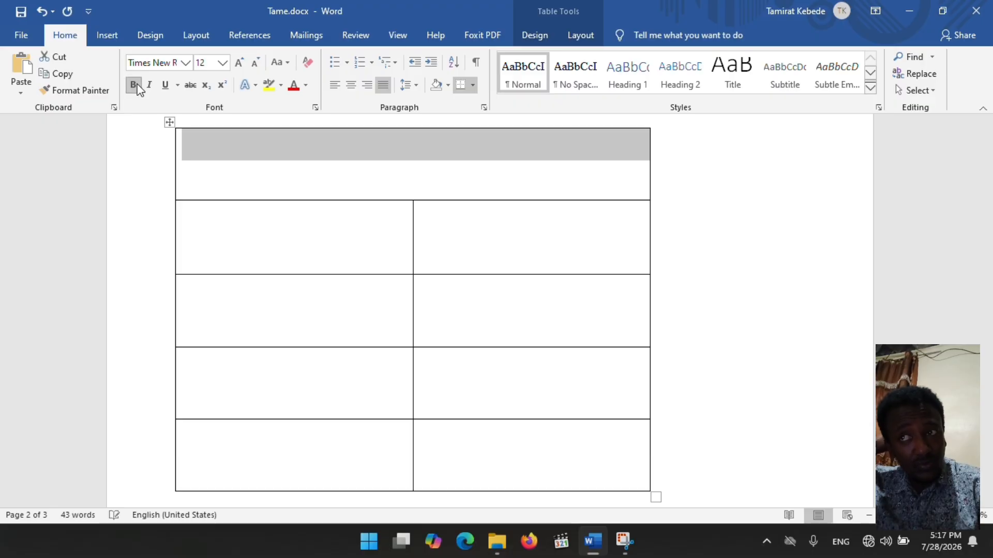
text(Ty)
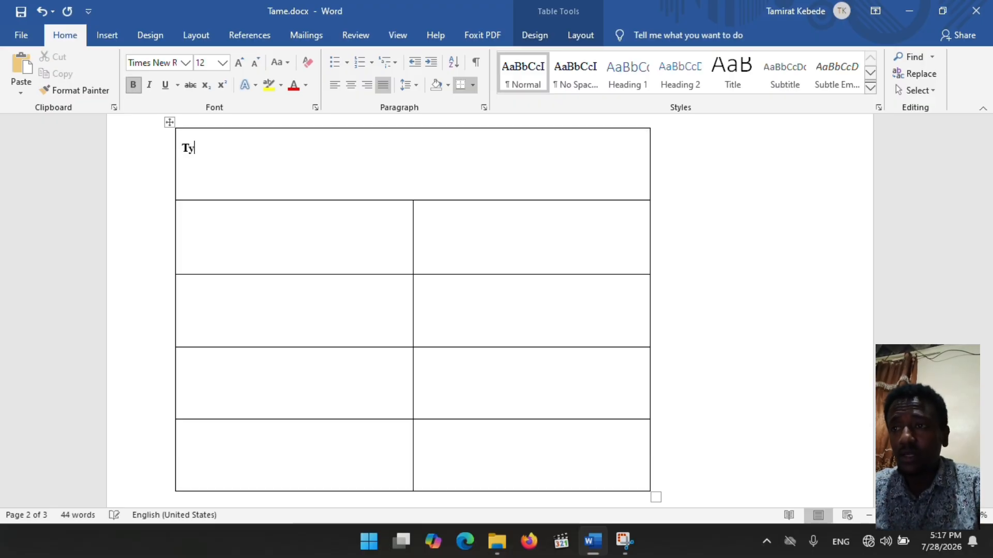
text(pe)
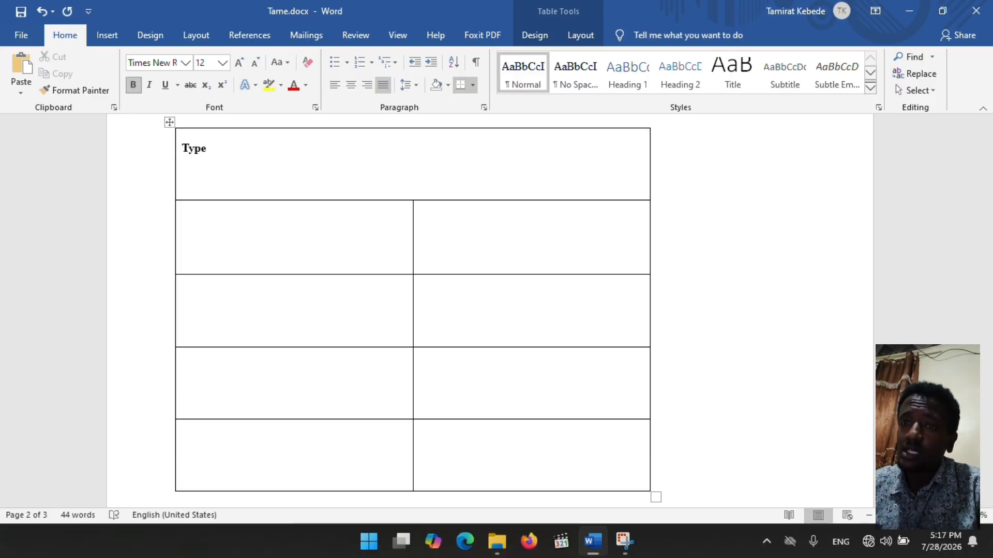
text(s of )
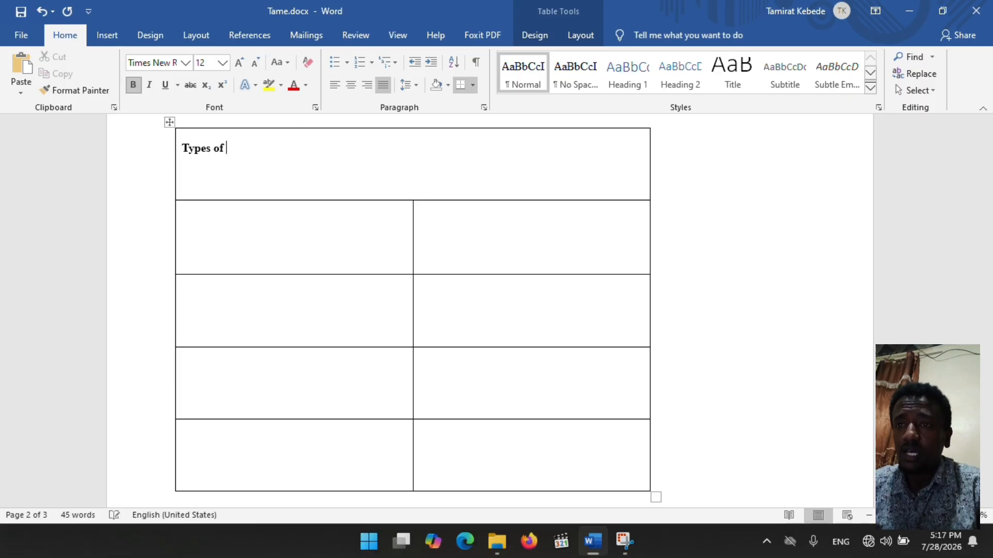
text(c)
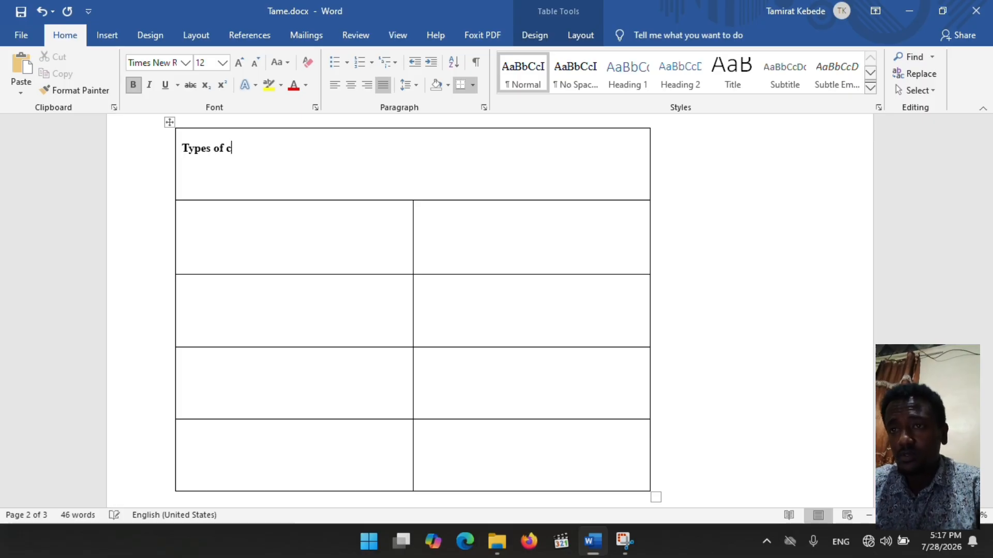
text(omput)
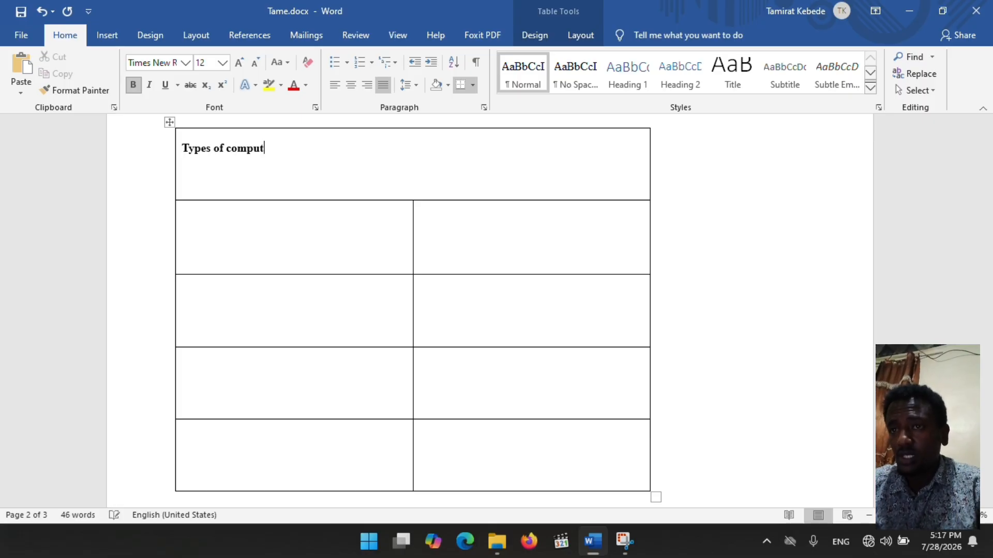
text(er)
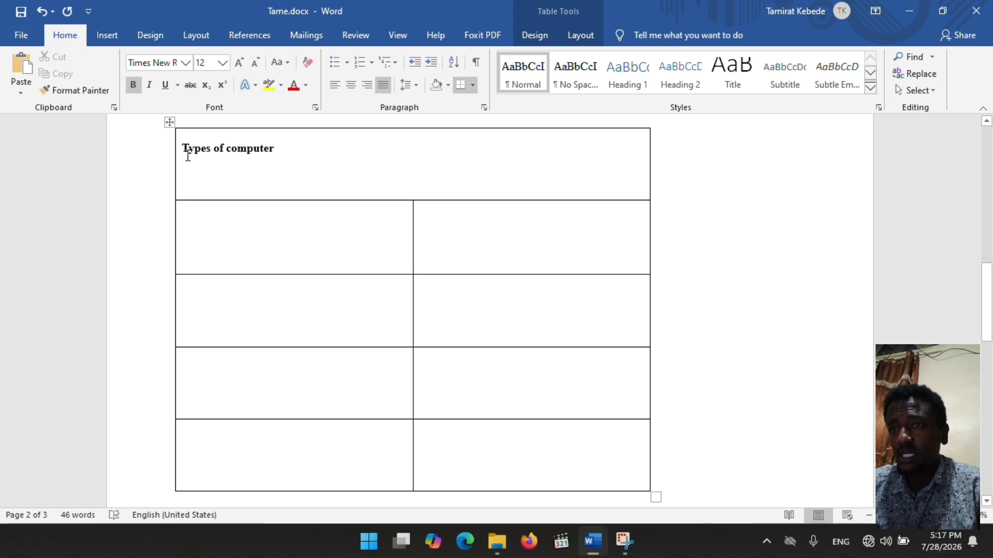
Enlarge the "Types of computer" title to 26 pt and centre it in its row.
drag(182, 149, 293, 149)
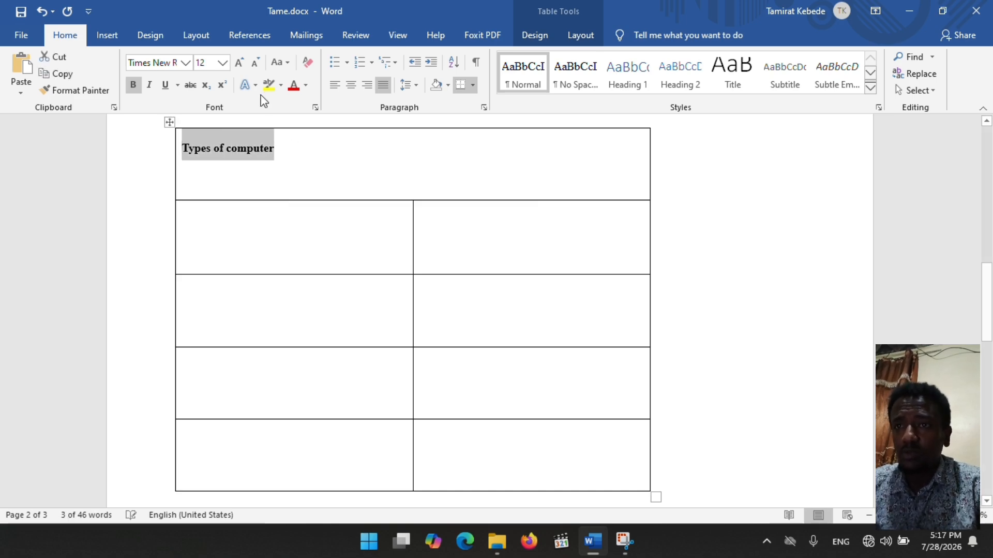
click(239, 65)
click(239, 64)
click(239, 65)
click(239, 65)
click(239, 65)
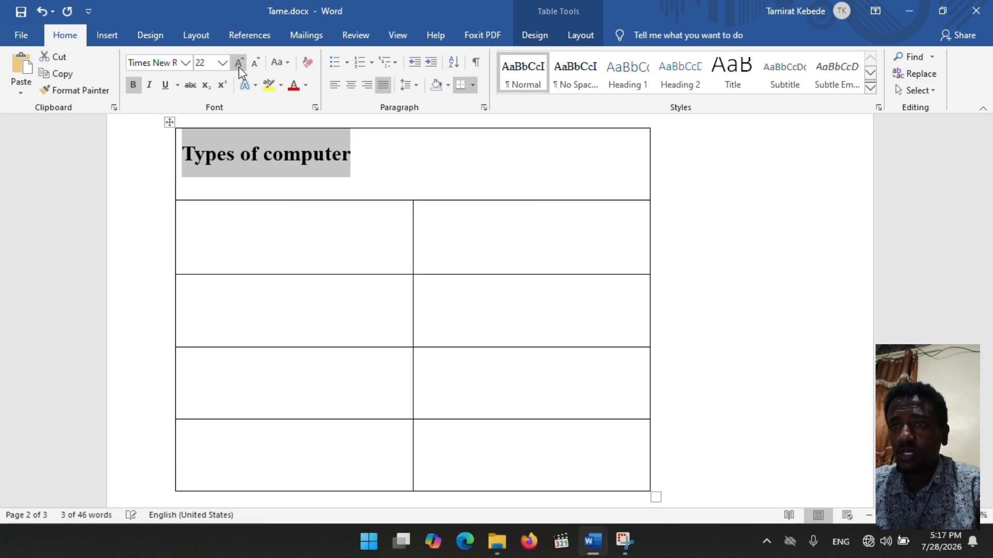
click(239, 65)
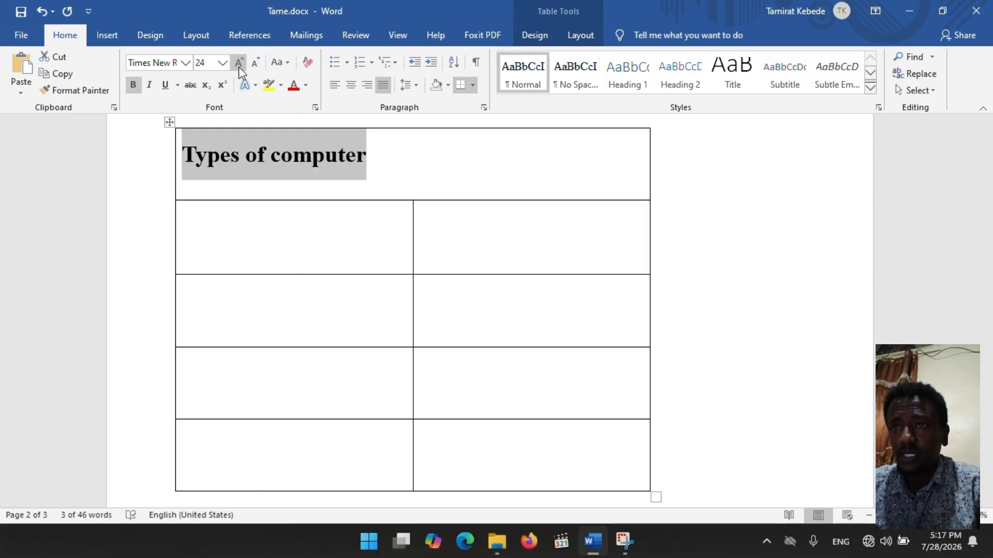
click(239, 65)
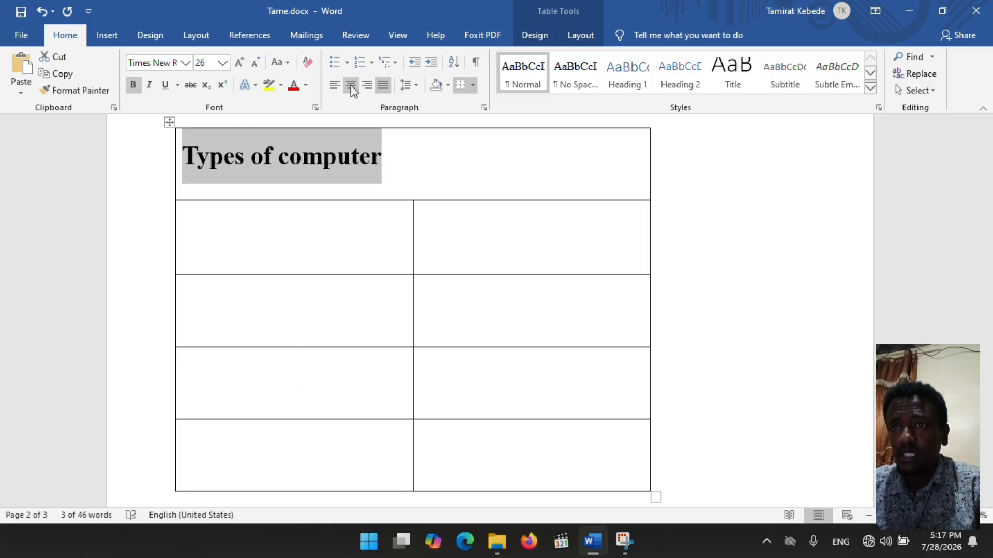
click(351, 85)
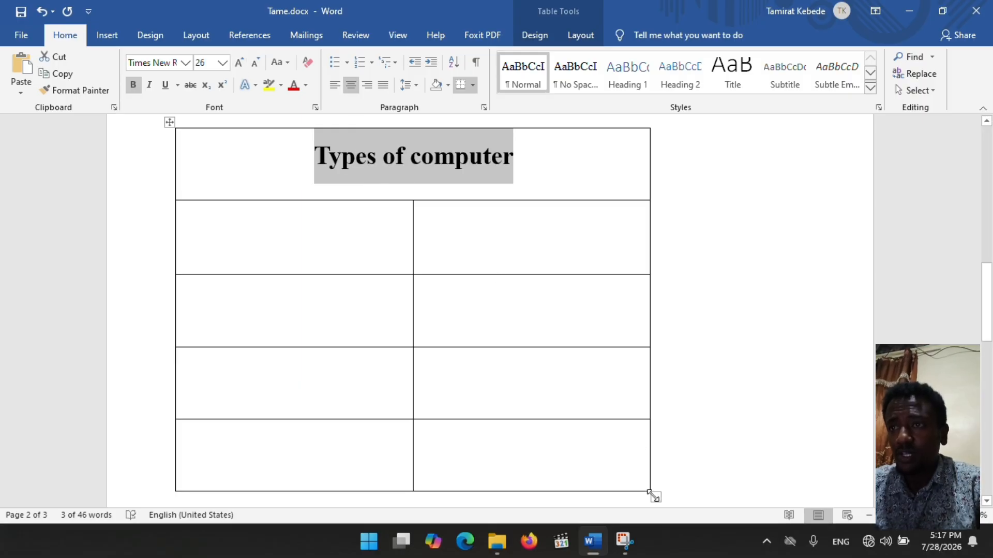
Make the table shorter and slightly wider, and enter "Desktop computer" in the first-column cell below the title, correcting the misspelled word.
drag(653, 494, 674, 398)
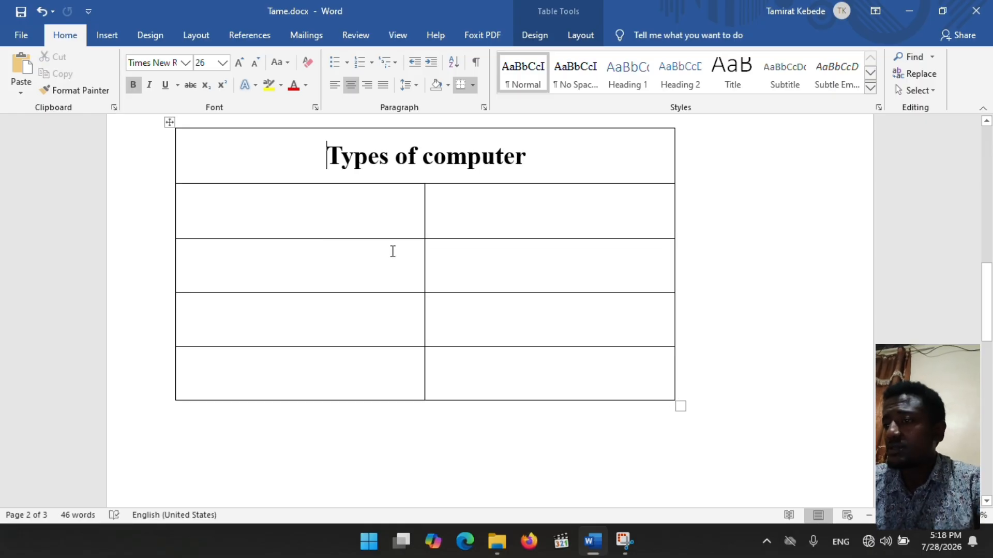
click(263, 208)
text(Des)
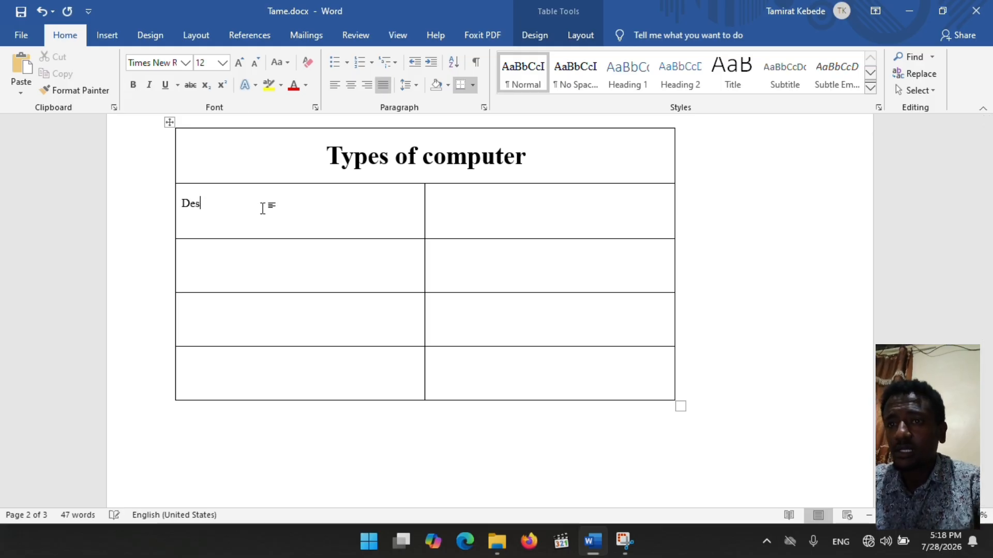
text(ktop)
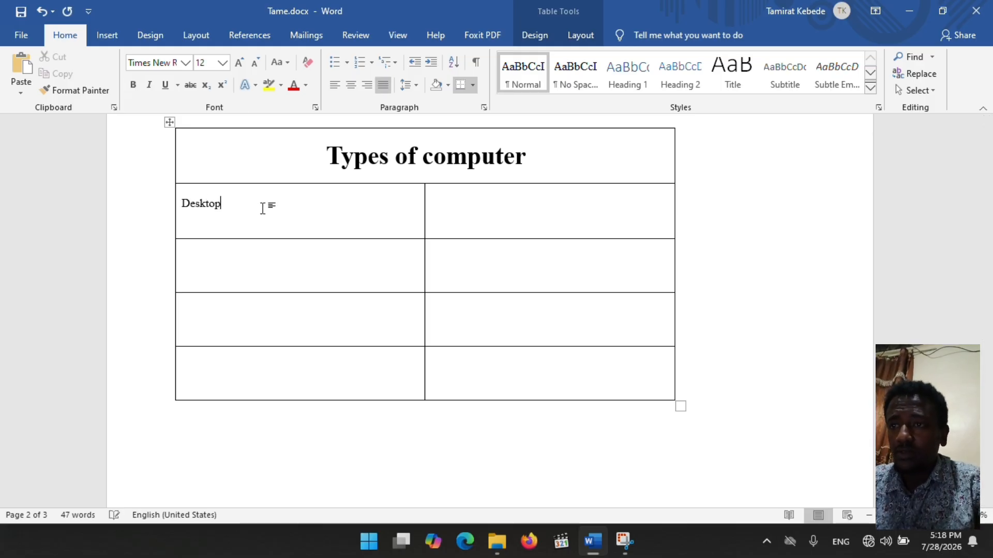
text( comp)
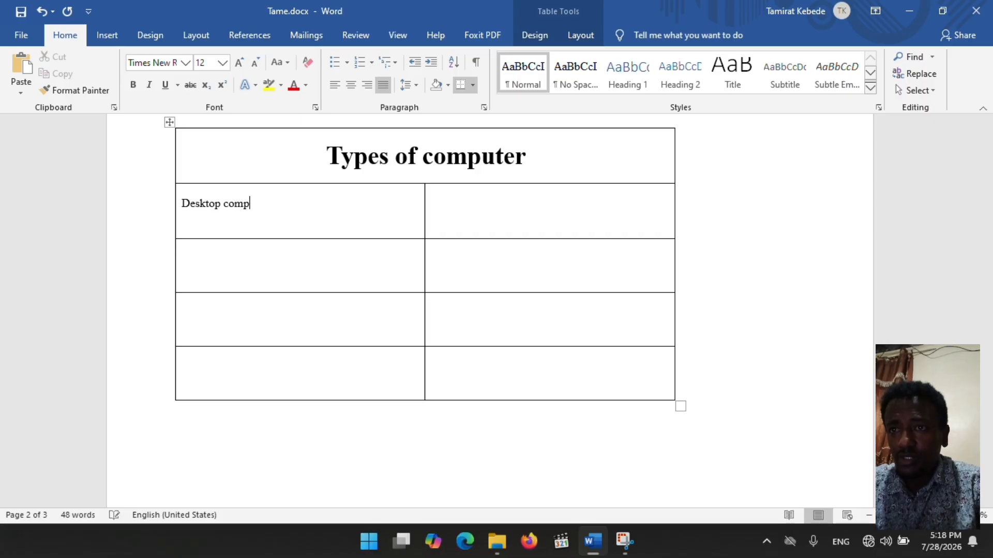
text(uer)
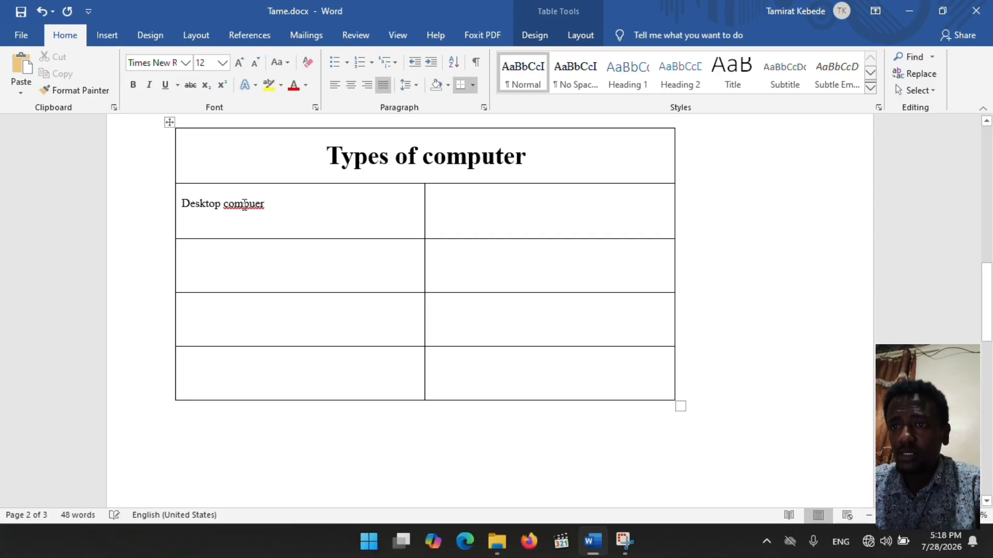
right_click(246, 202)
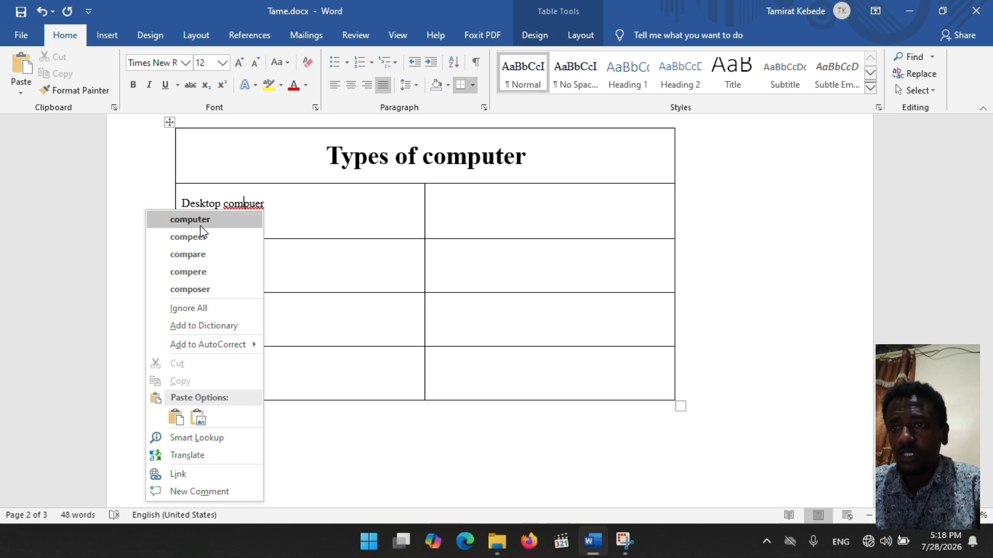
click(223, 219)
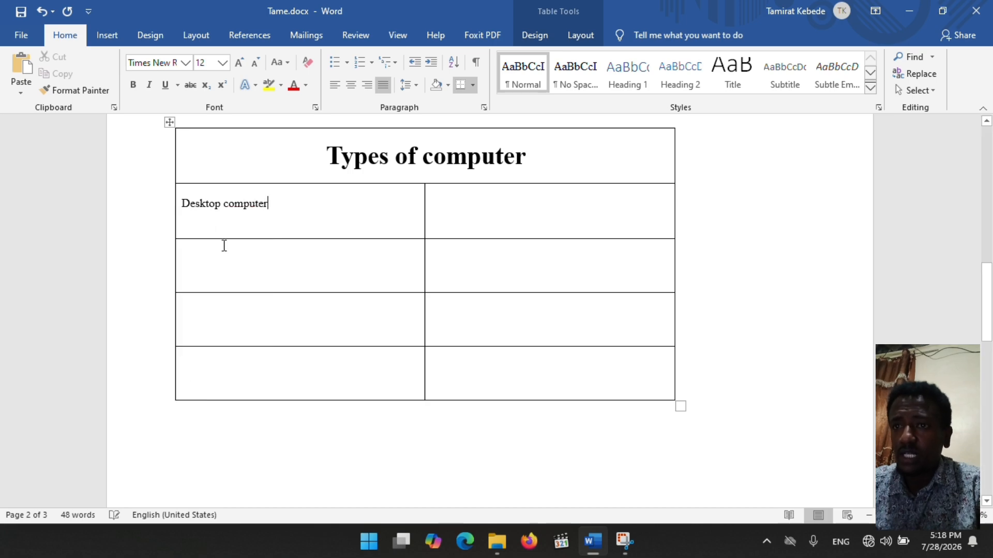
Enter "Laptop computer" in the first-column cell below "Desktop computer".
click(201, 261)
text(La)
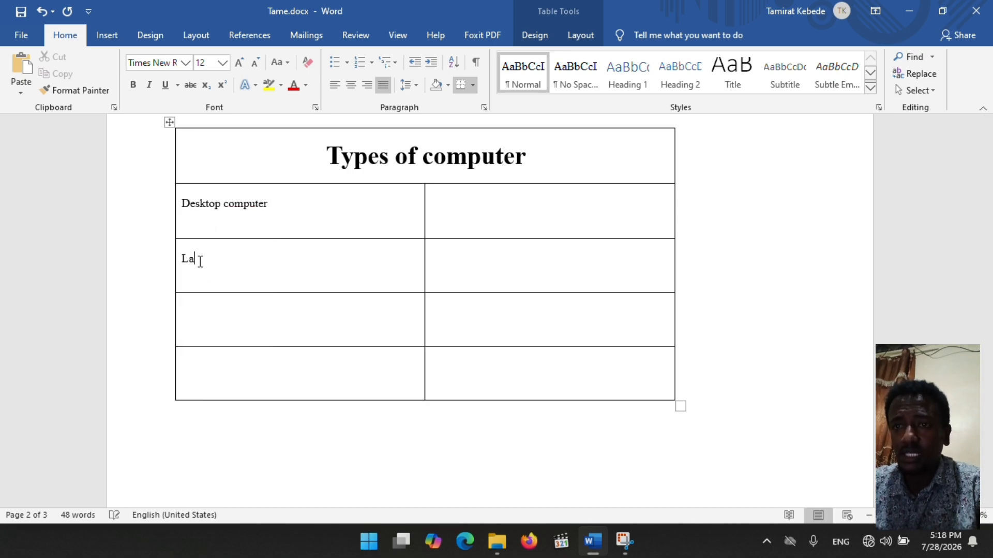
text(ptop)
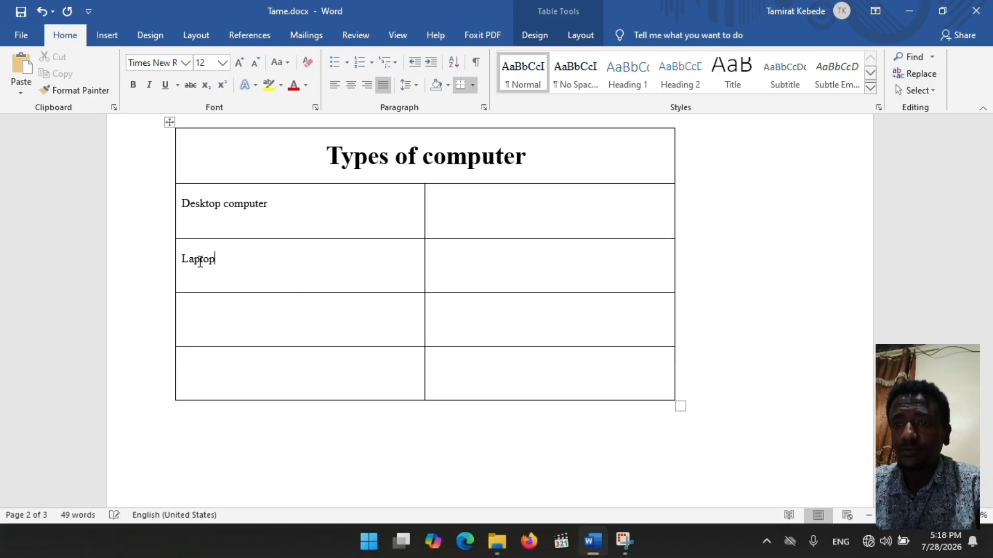
text( comp)
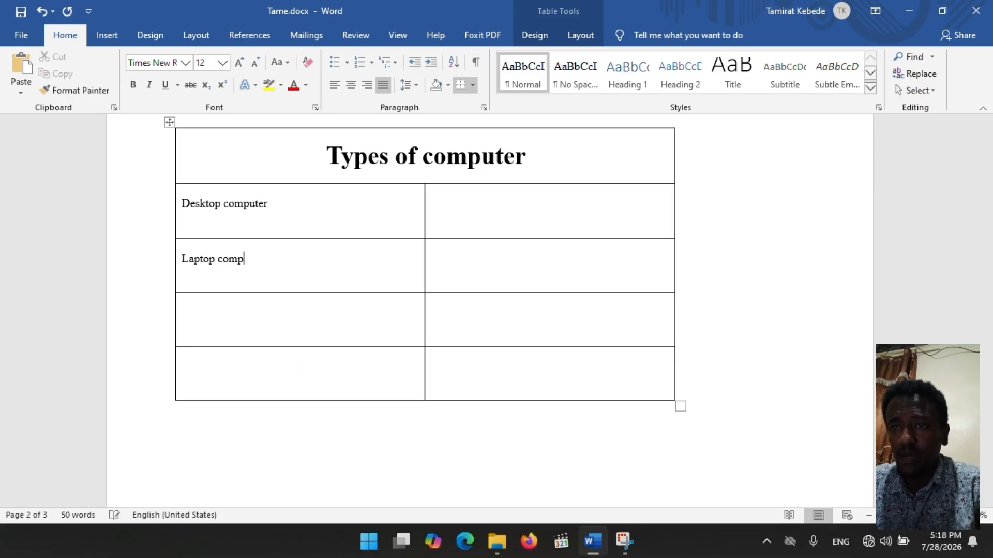
text(uter)
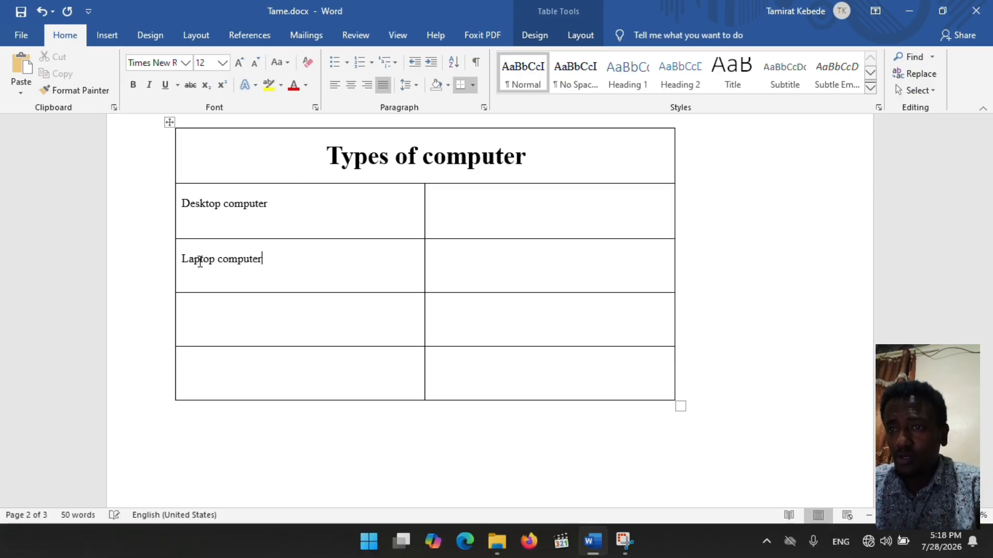
Enter "Tablet" and "Smartphone" in the last two cells of the table's first column.
click(201, 308)
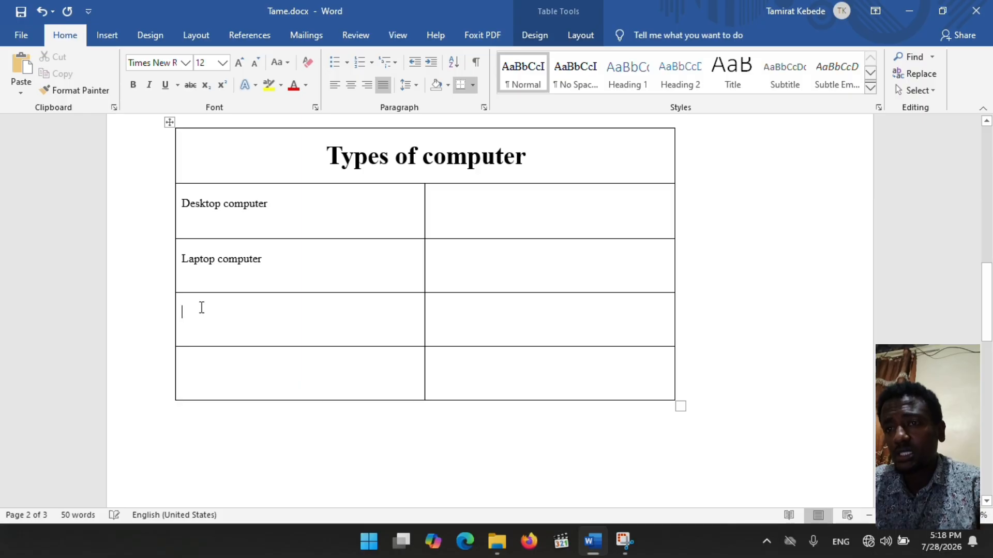
text(Tablet)
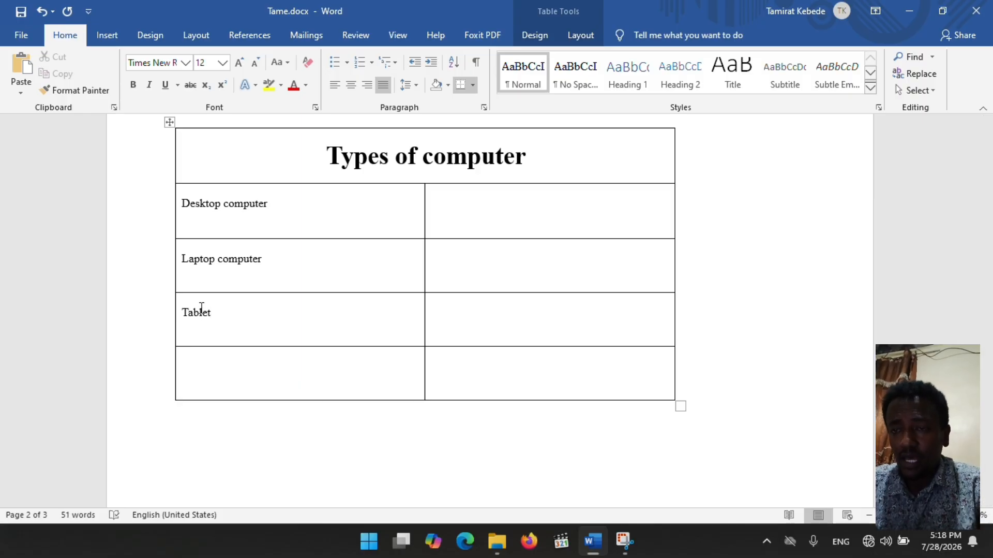
click(206, 361)
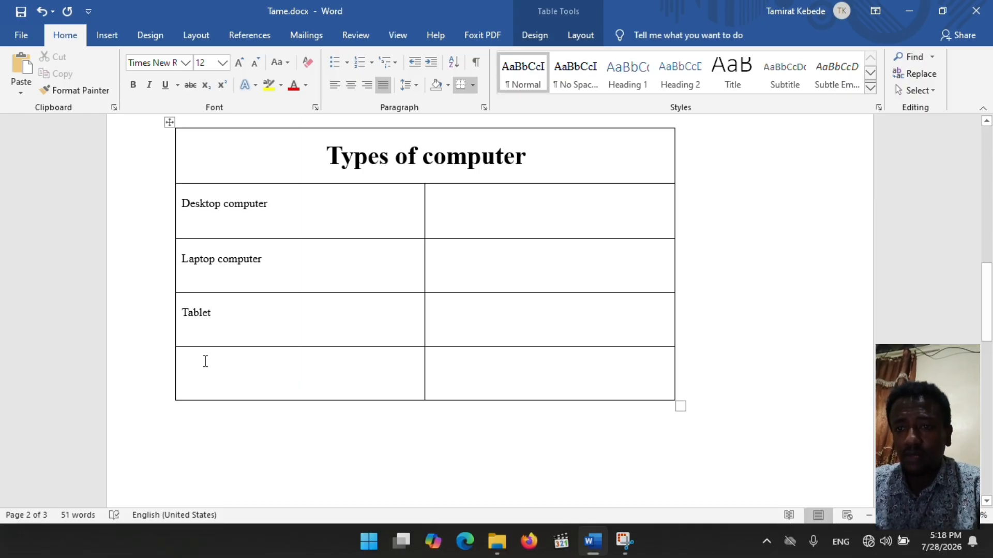
text(Smart)
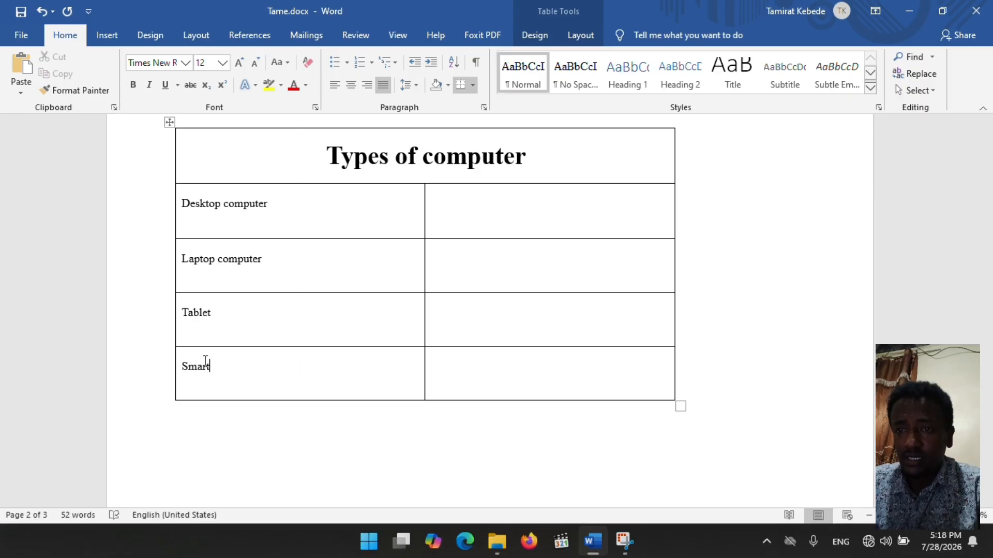
text(phone)
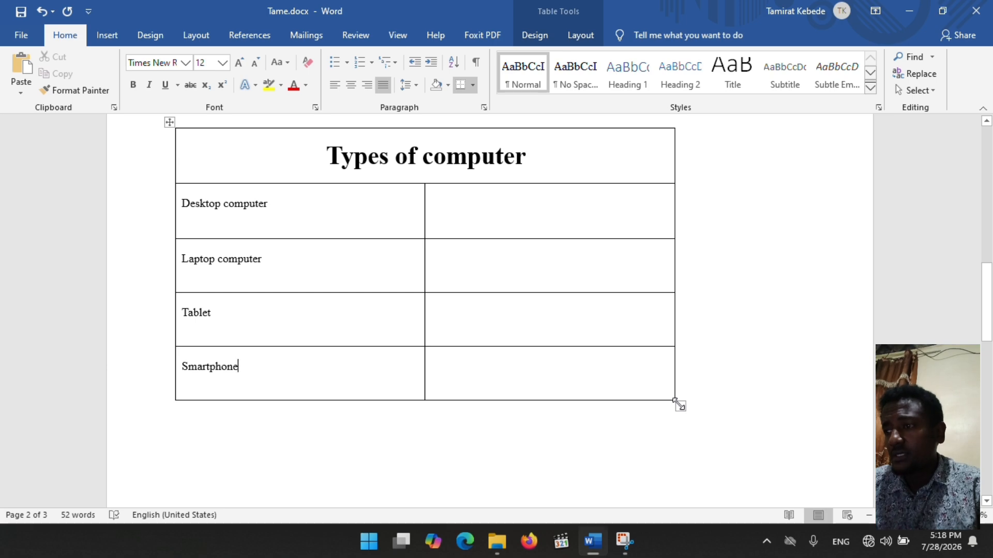
Resize the whole table so its rows below the title are shorter and its width is reduced by over a quarter.
drag(676, 401, 680, 287)
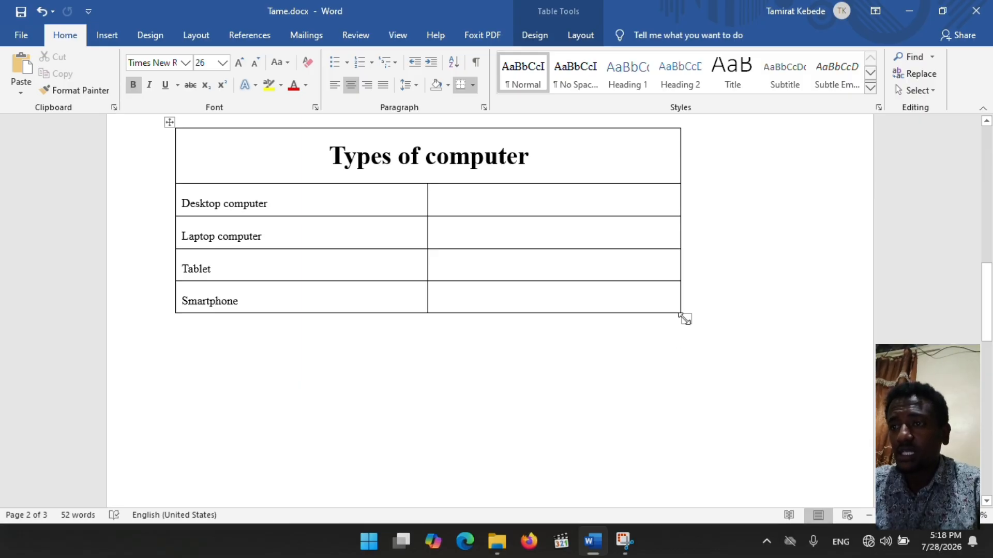
drag(685, 318, 535, 331)
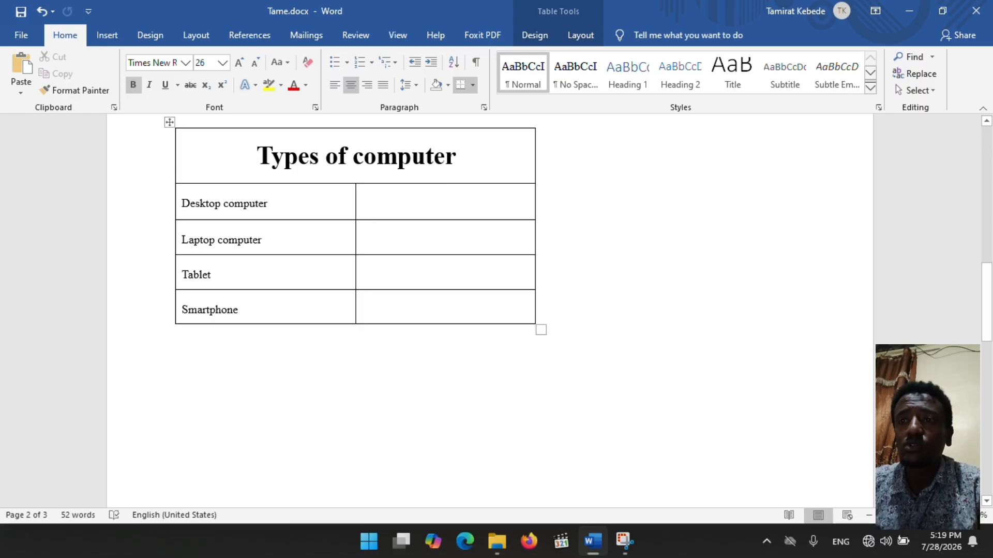
Insert the picture Desktop.png from the Tame folder into the cell beside "Desktop computer".
click(421, 195)
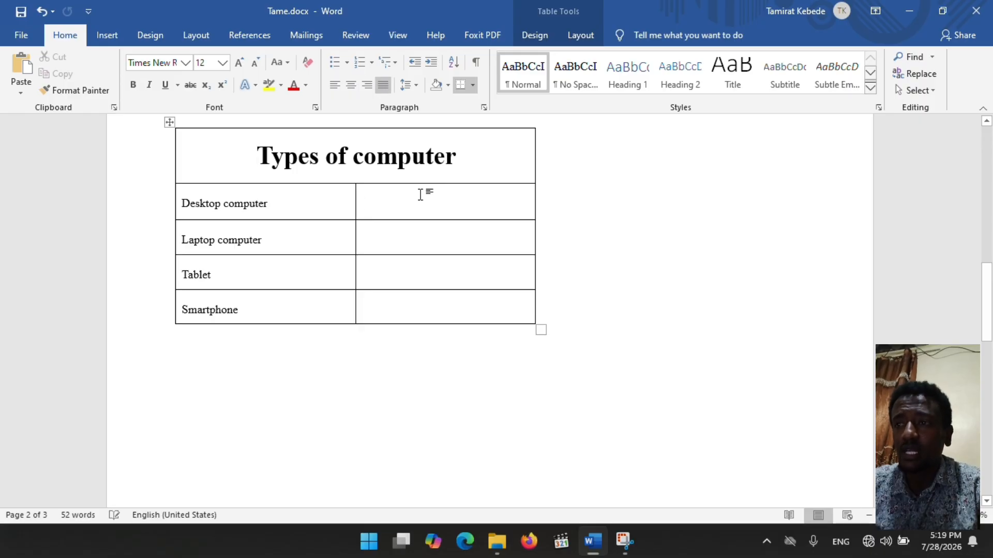
click(116, 32)
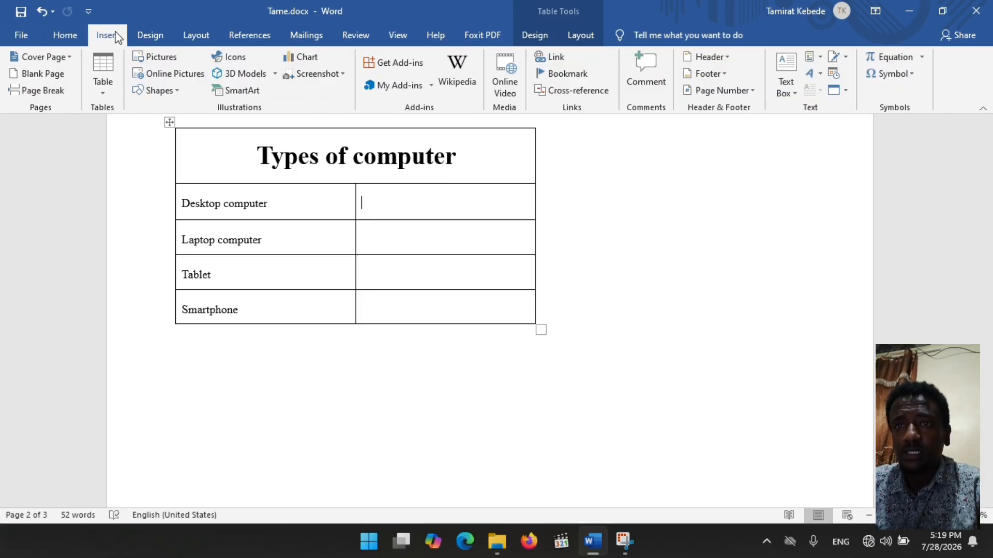
click(142, 54)
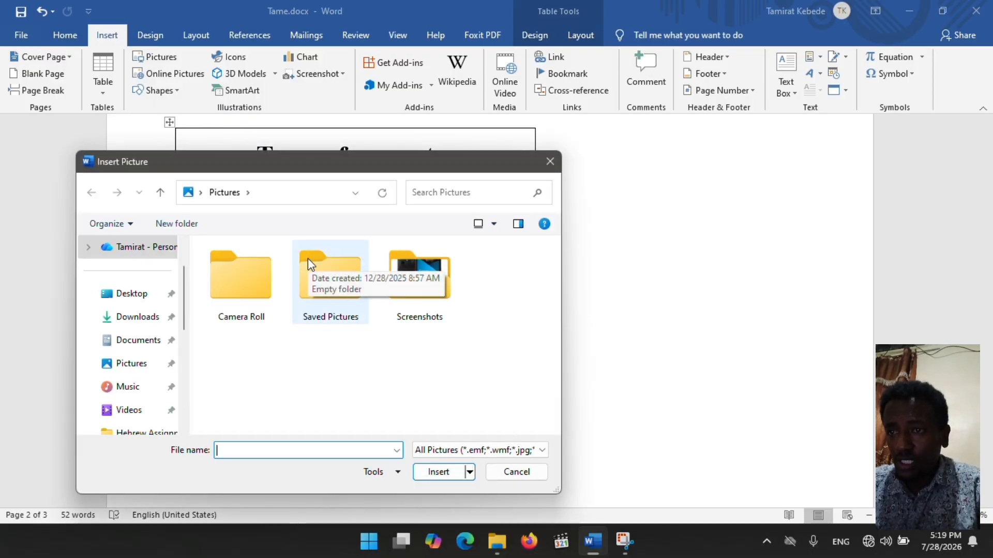
scroll(184, 382, down, 2)
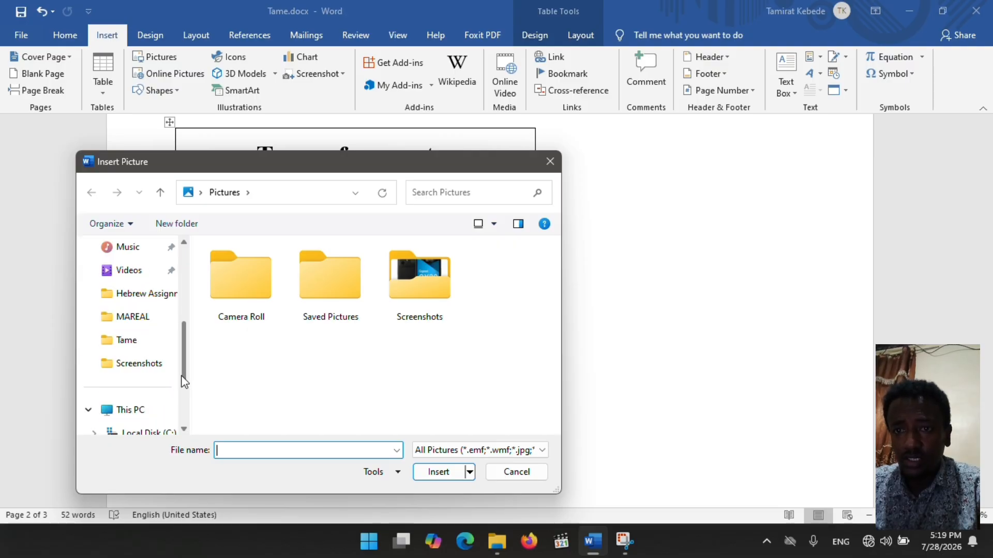
click(148, 343)
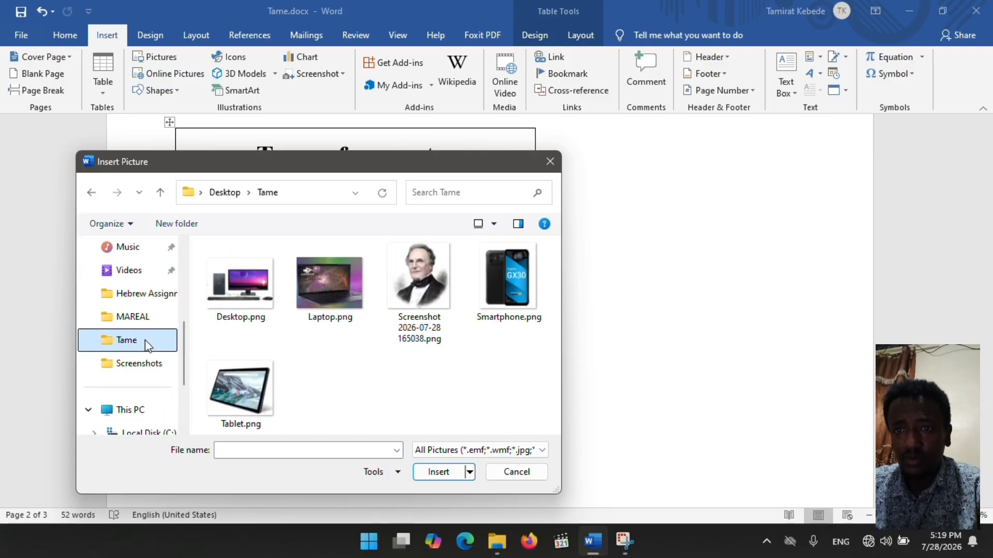
click(266, 287)
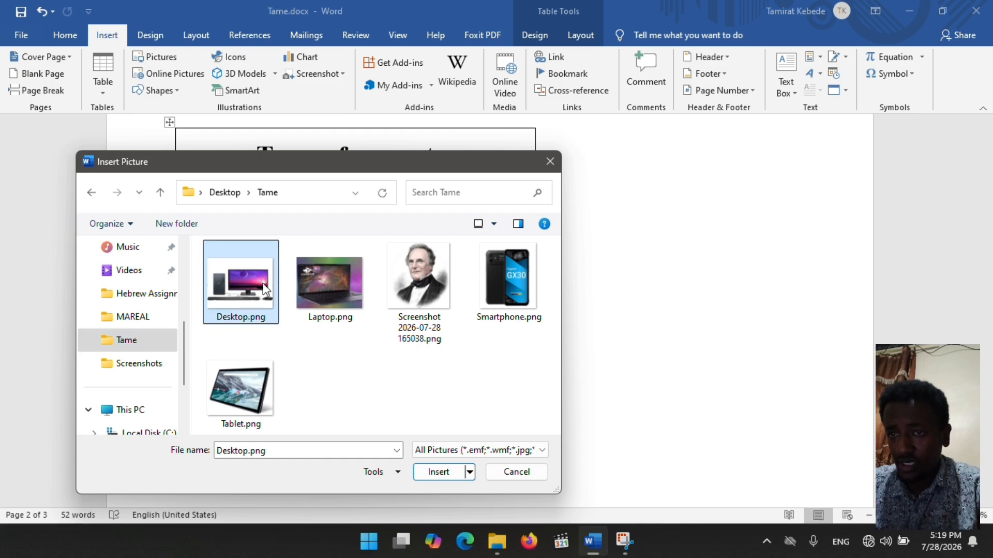
click(439, 472)
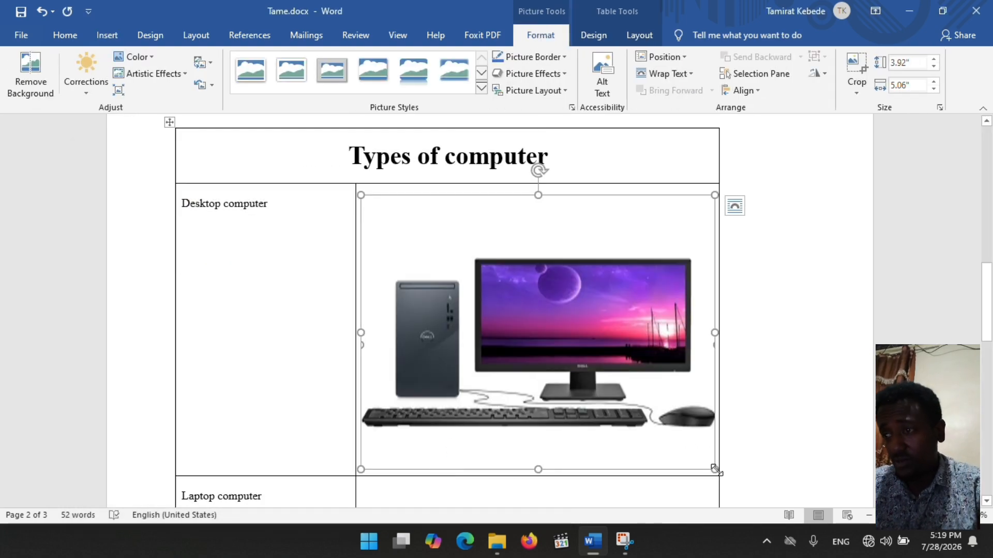
Shrink the desktop picture to about 1.27" by 1.64" and enlarge the whole table in width and height.
drag(715, 469, 472, 260)
drag(539, 403, 620, 474)
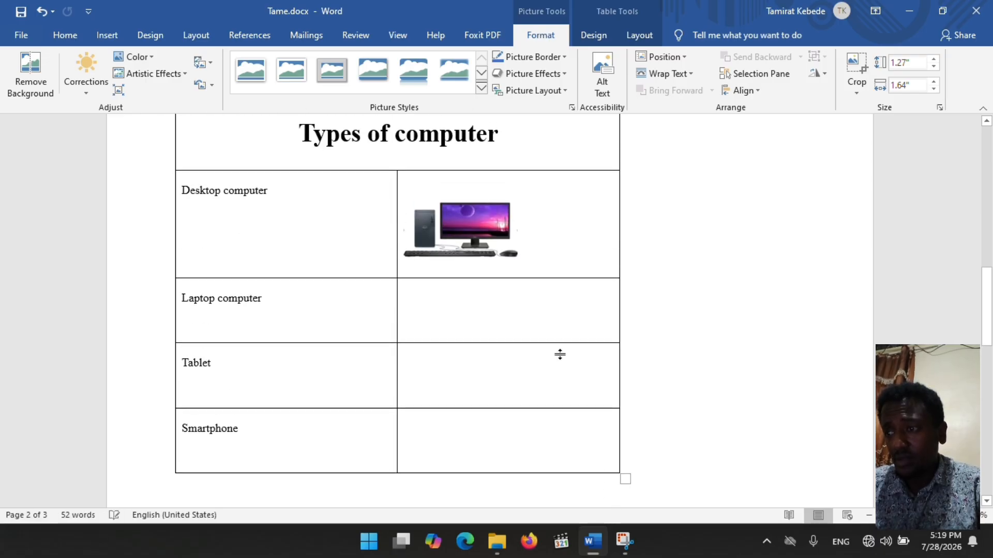
Insert the picture Laptop.png from the Tame folder into the cell beside "Laptop computer".
click(450, 325)
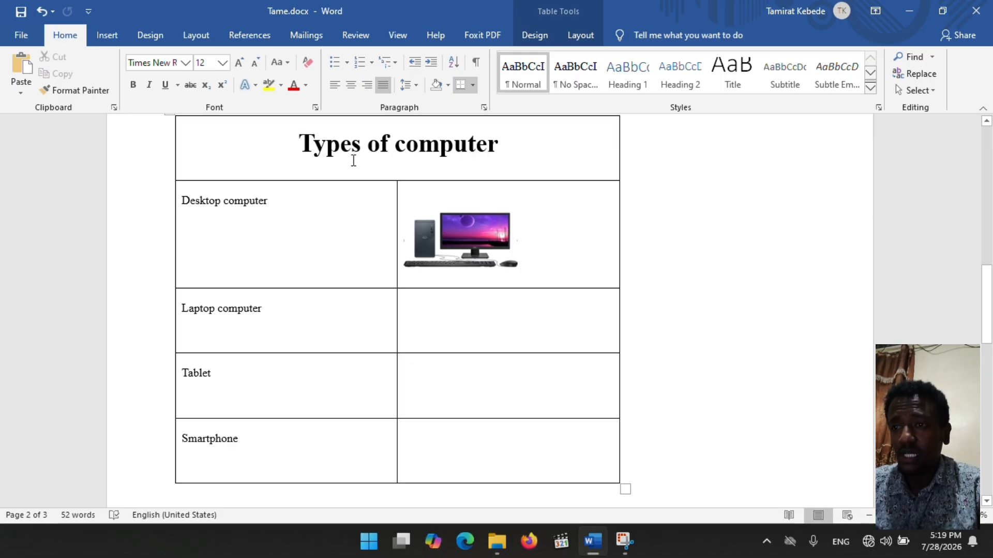
click(100, 33)
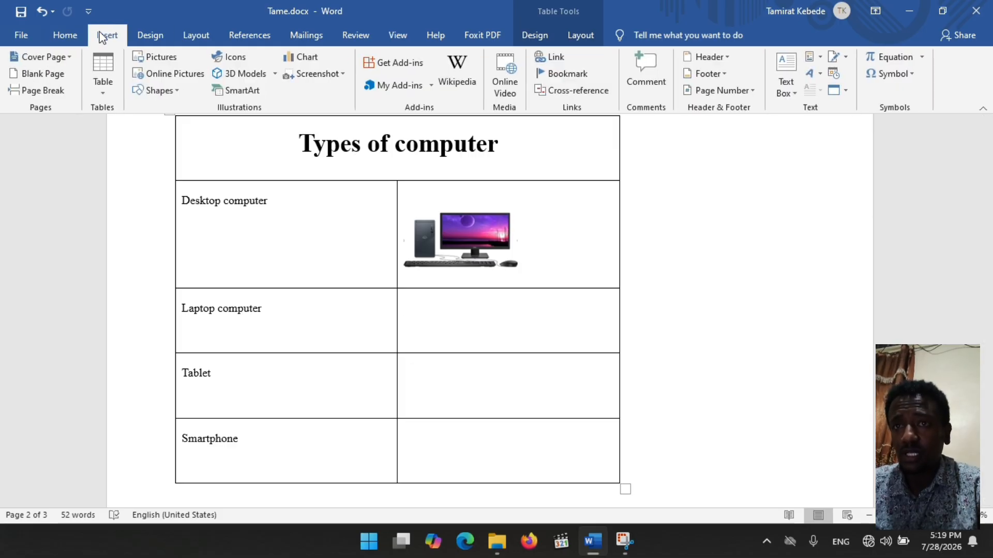
click(155, 55)
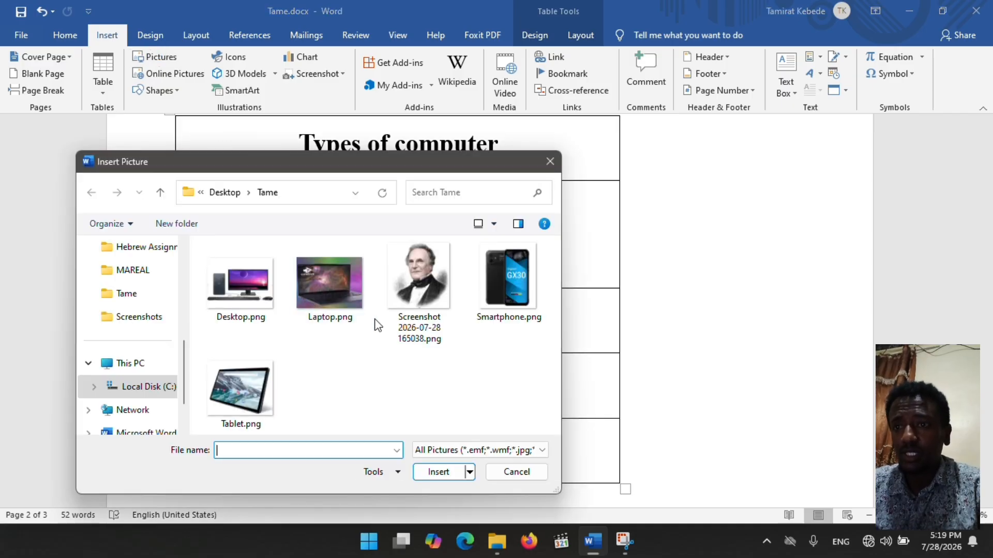
click(343, 303)
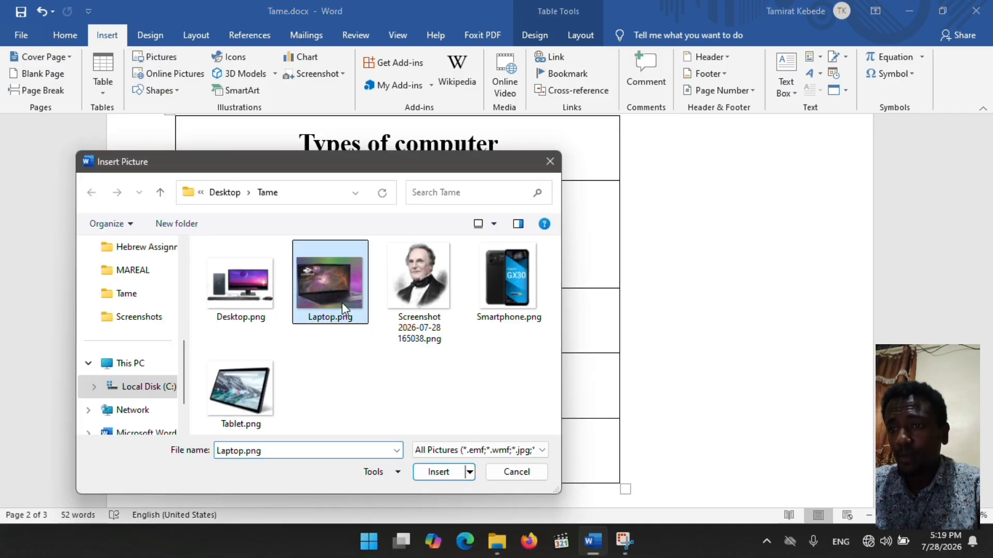
click(423, 472)
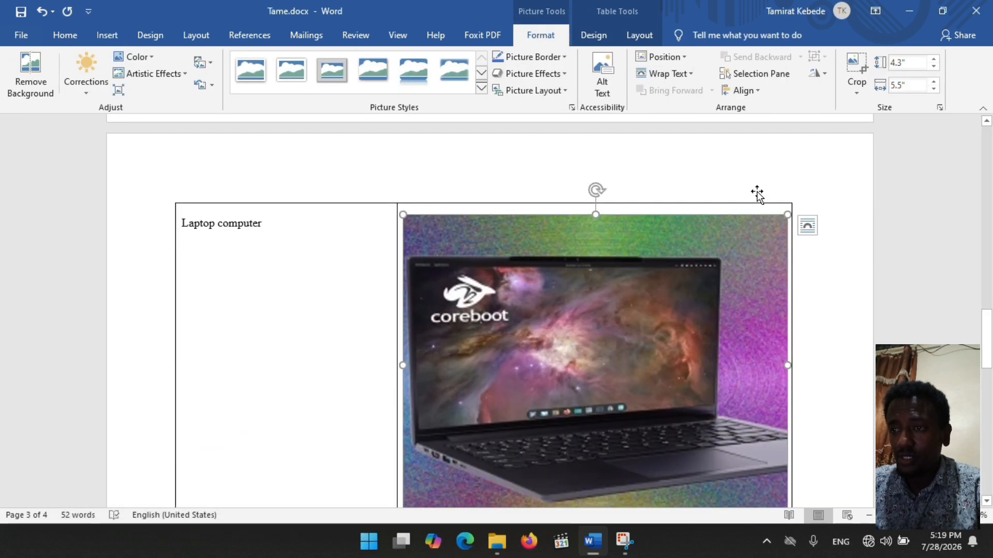
Shrink the laptop picture proportionally until it fills about two thirds of its column's width.
drag(788, 215, 665, 362)
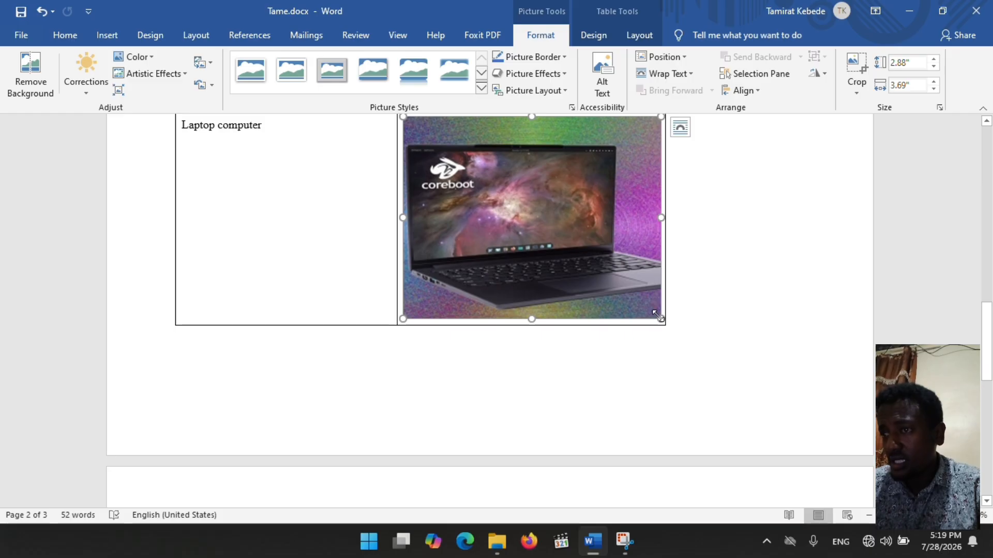
drag(658, 314, 550, 178)
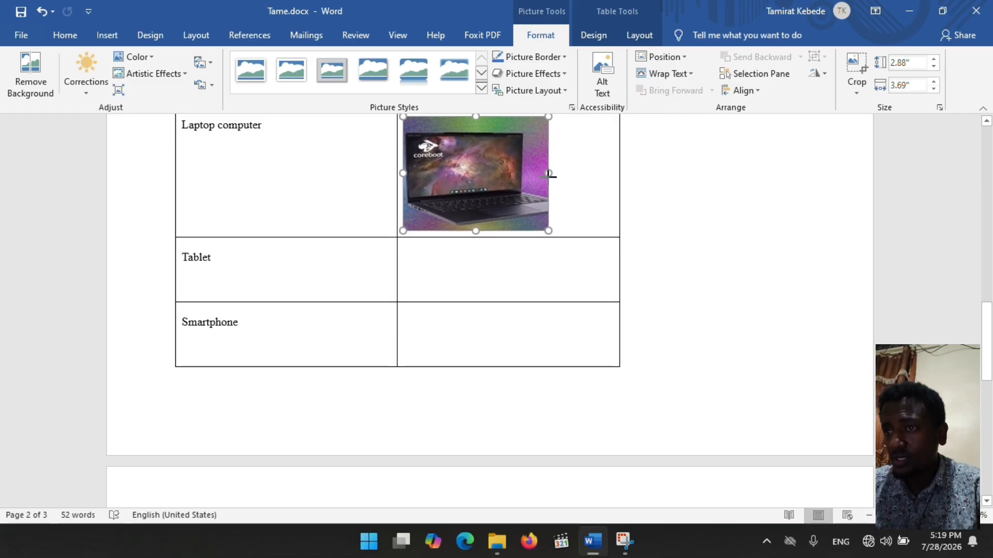
Insert Tablet.png from the Tame folder into the cell beside "Tablet" and shrink it proportionally to about 1.65" by 1.98".
click(429, 264)
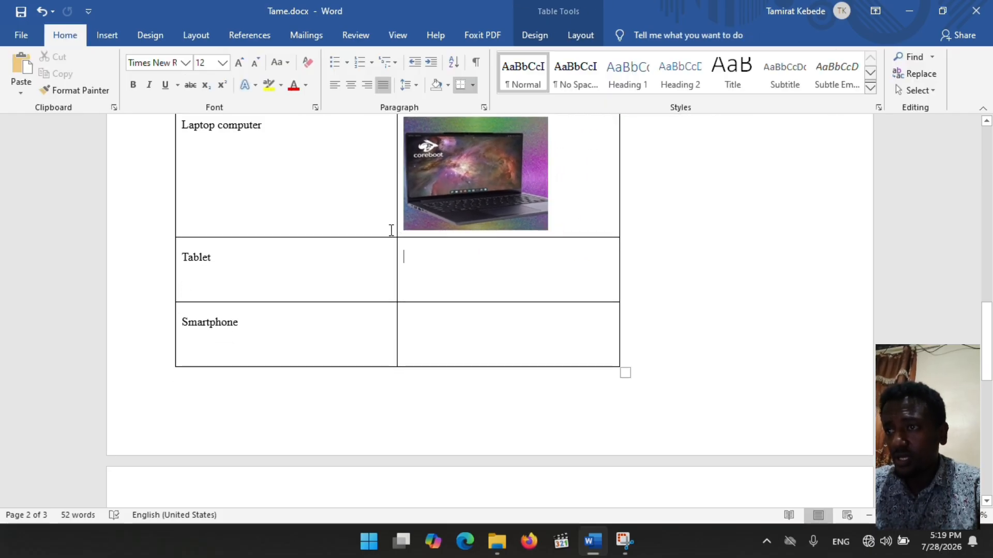
click(107, 34)
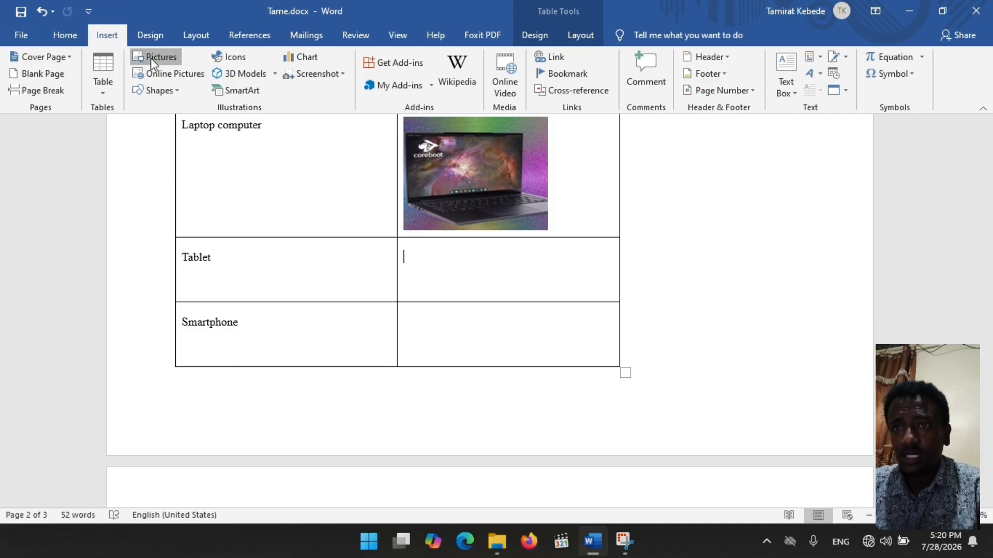
click(150, 57)
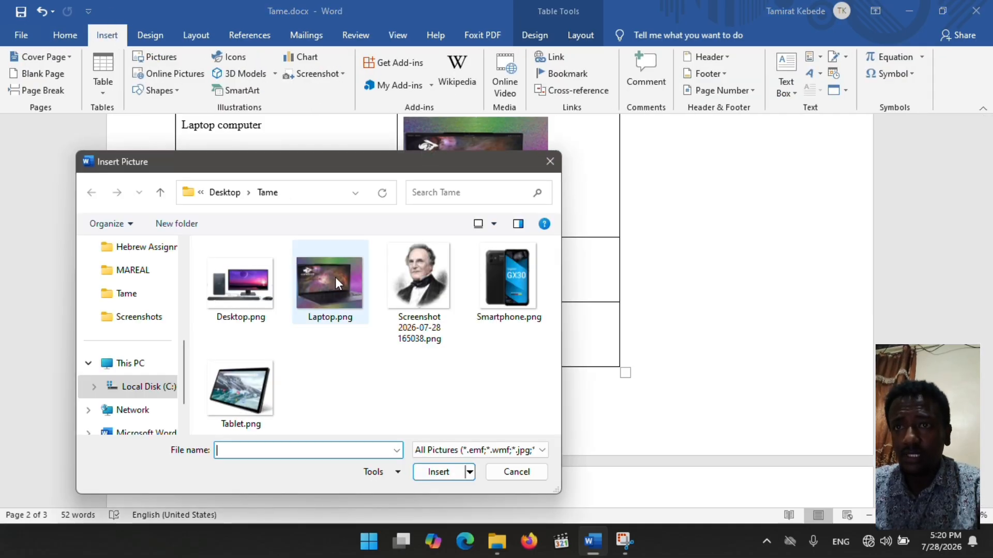
click(255, 373)
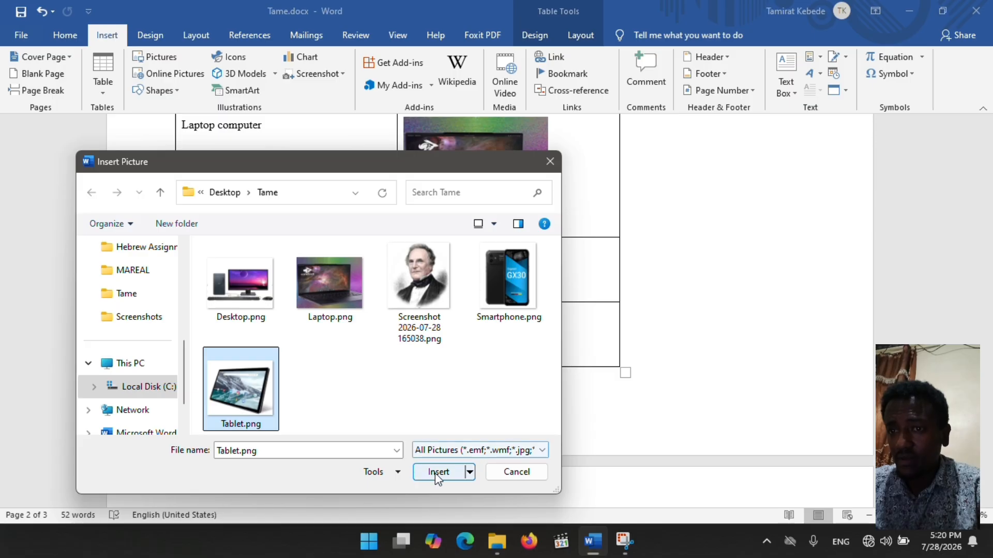
click(437, 473)
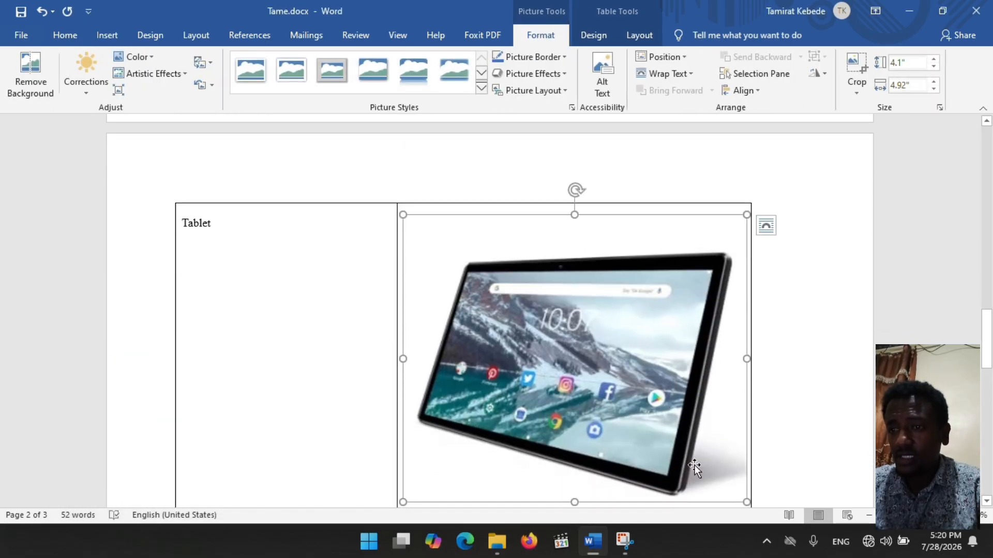
drag(744, 498, 544, 289)
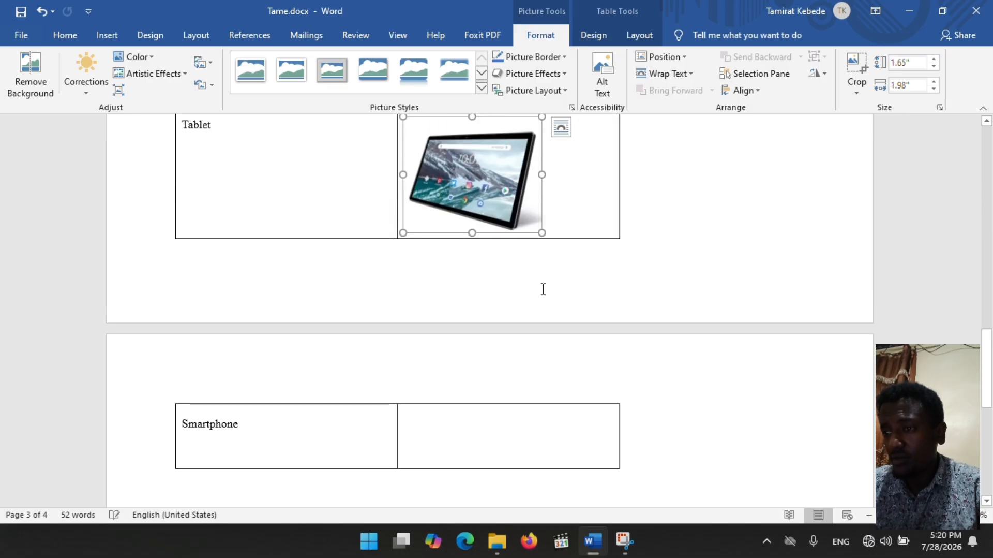
Insert Smartphone.png from the Tame folder into the cell beside "Smartphone" and shrink it proportionally to about 1.56" by 1.33".
click(469, 443)
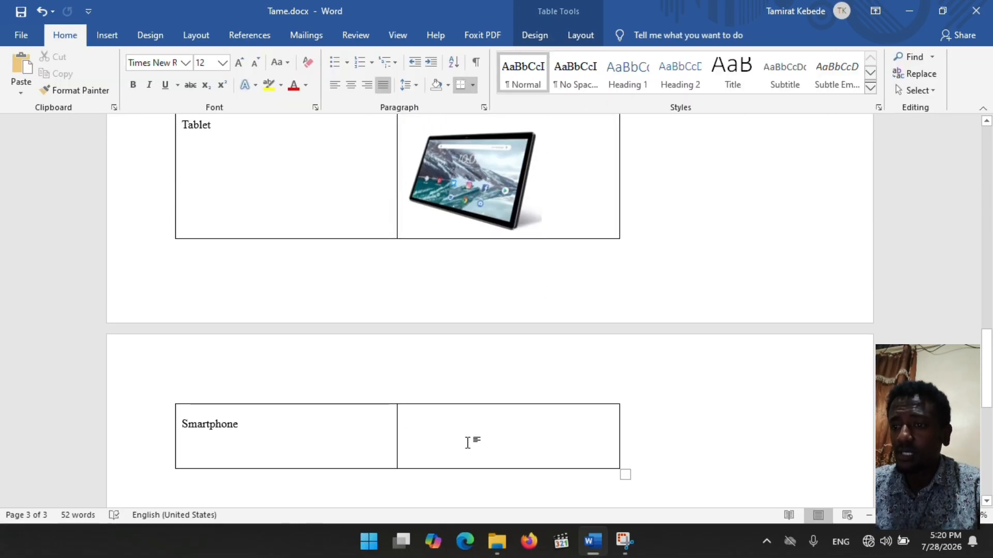
click(113, 37)
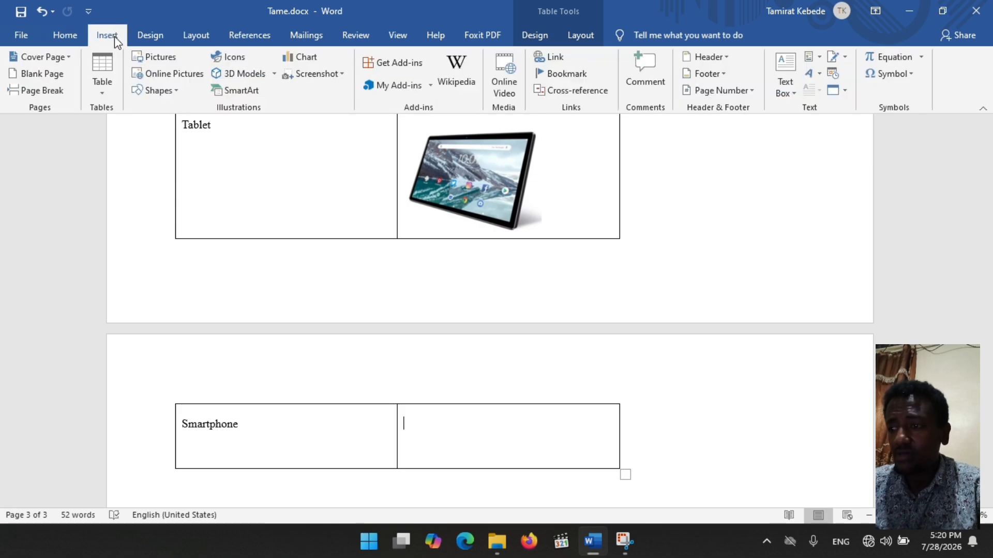
click(163, 58)
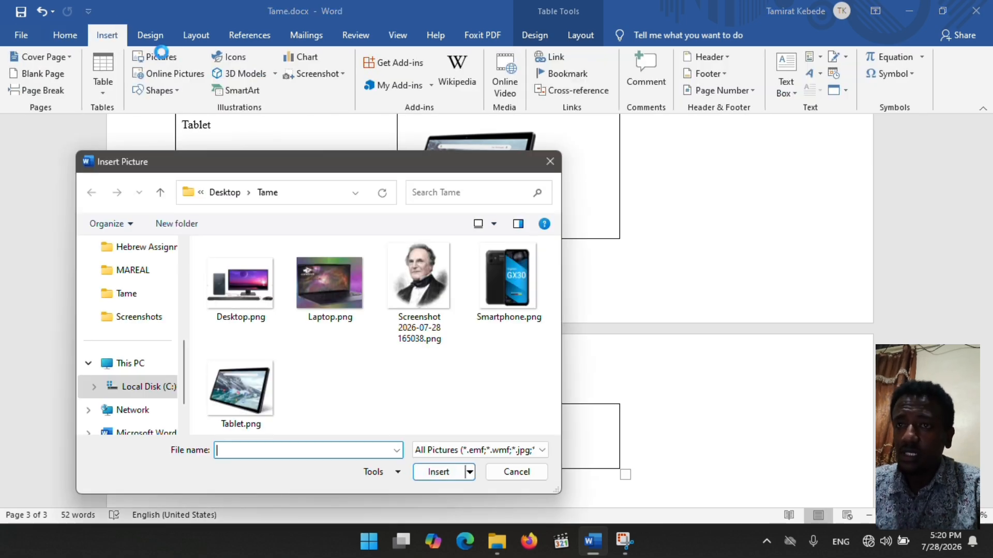
click(506, 281)
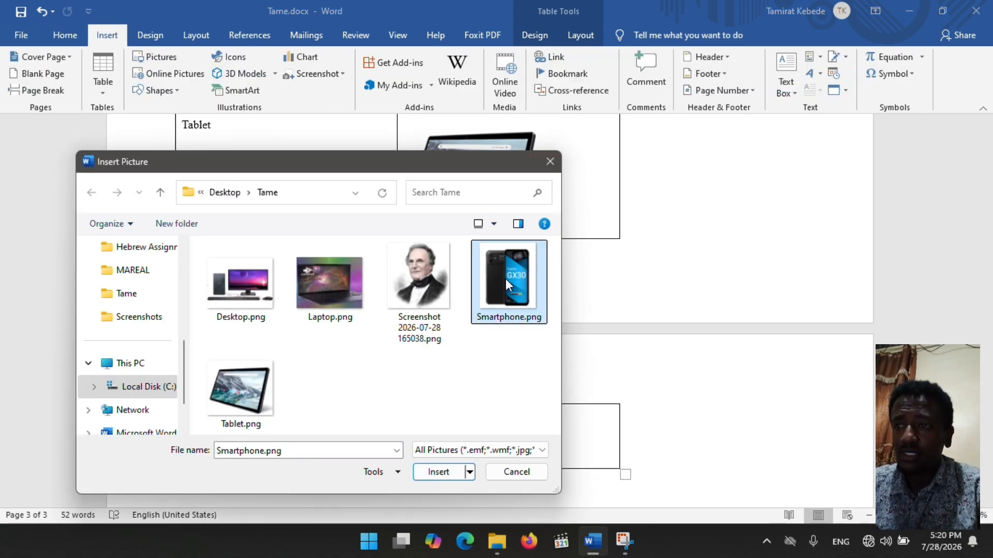
click(438, 472)
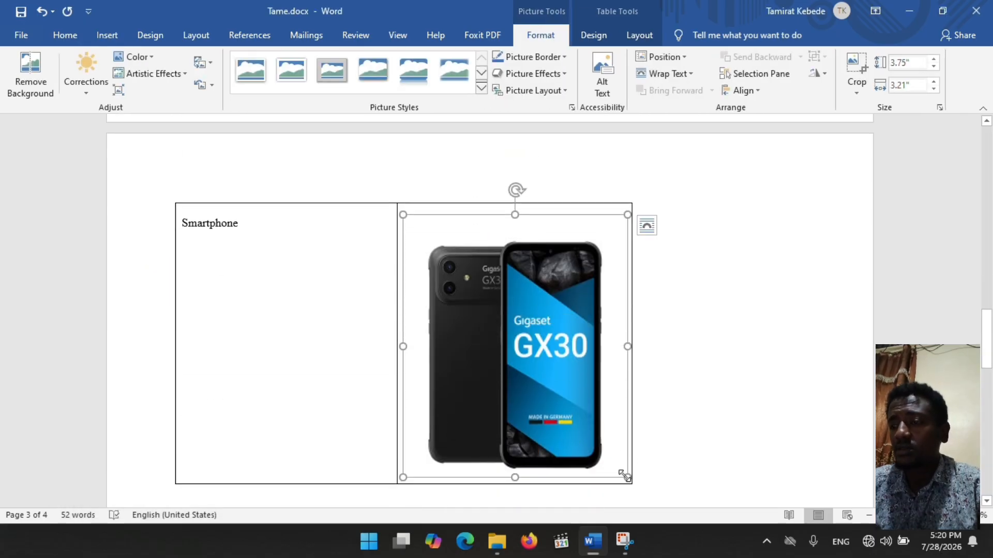
drag(625, 475, 496, 322)
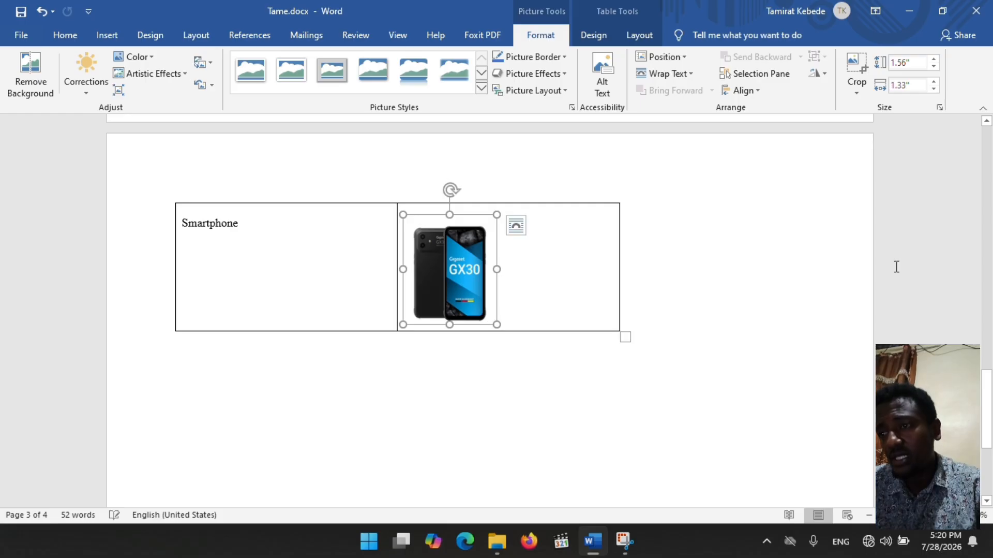
Shrink the laptop picture to about 1.32" by 1.69" and the tablet picture to about 1.37" by 1.65".
drag(989, 404, 972, 303)
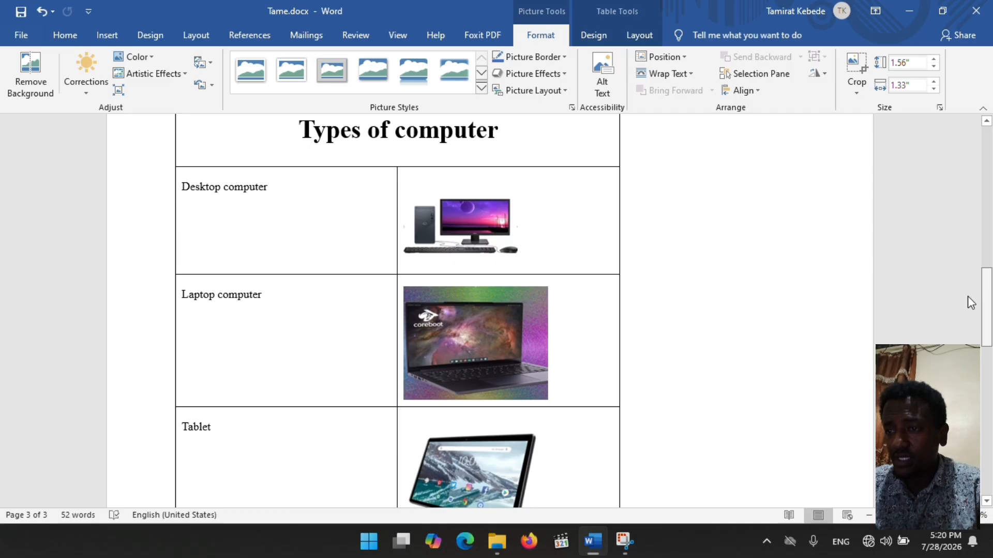
scroll(972, 303, down, 2)
click(505, 277)
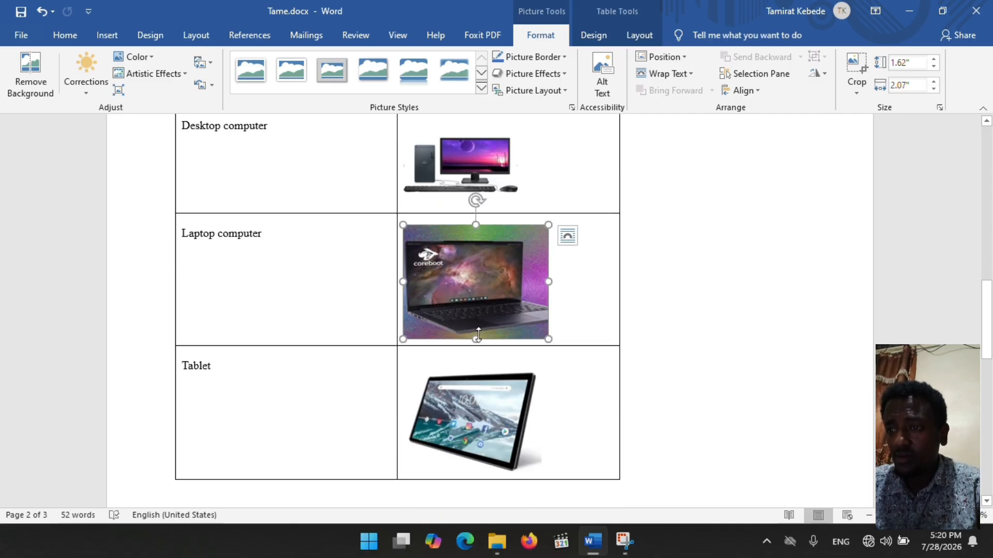
drag(404, 337, 428, 292)
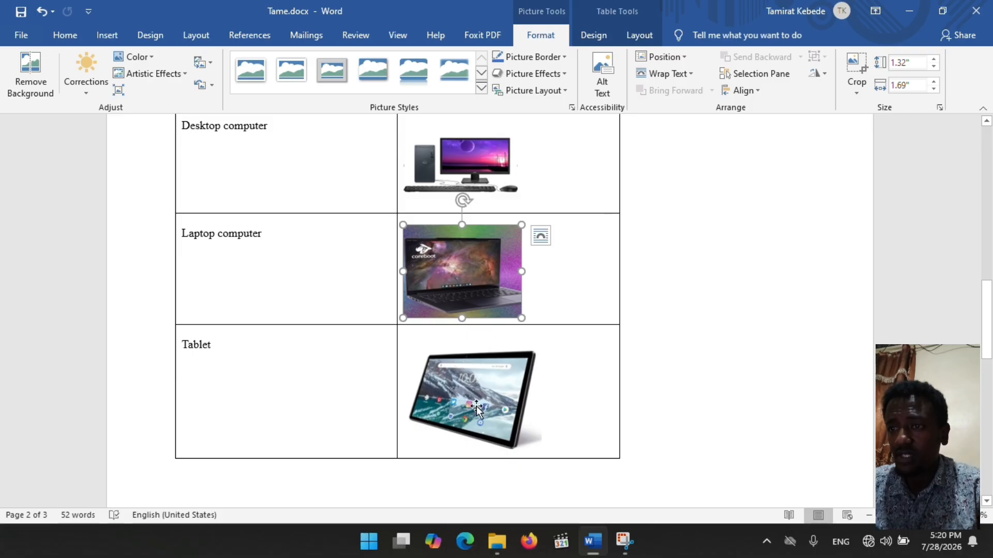
click(432, 426)
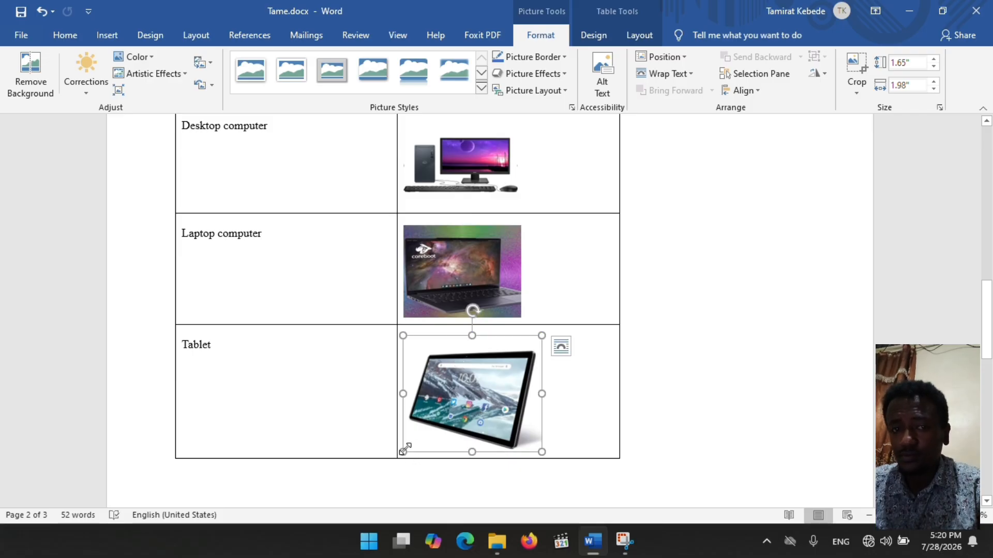
drag(404, 448, 427, 429)
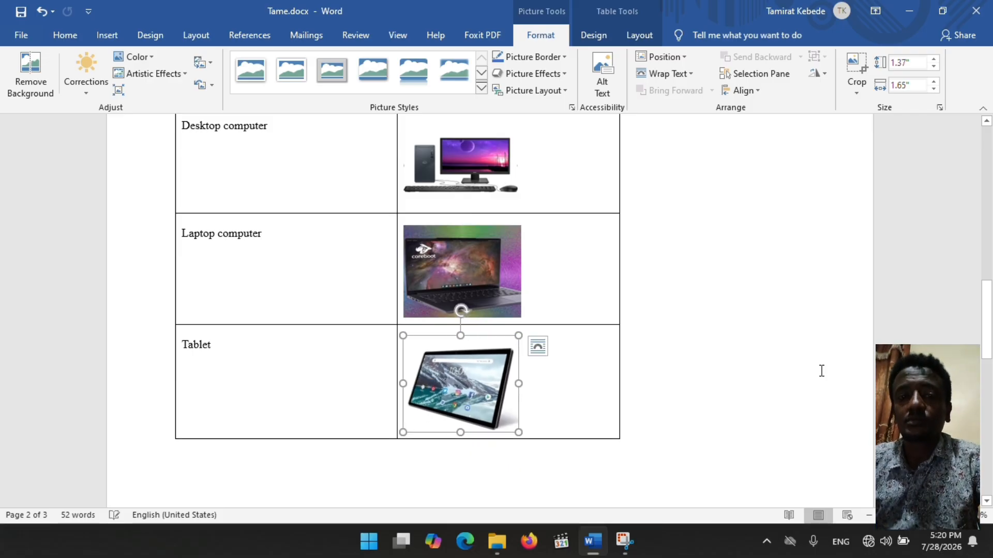
Set the line spacing of the "Types of computer" heading in the table's first row to 1.0.
drag(989, 308, 986, 263)
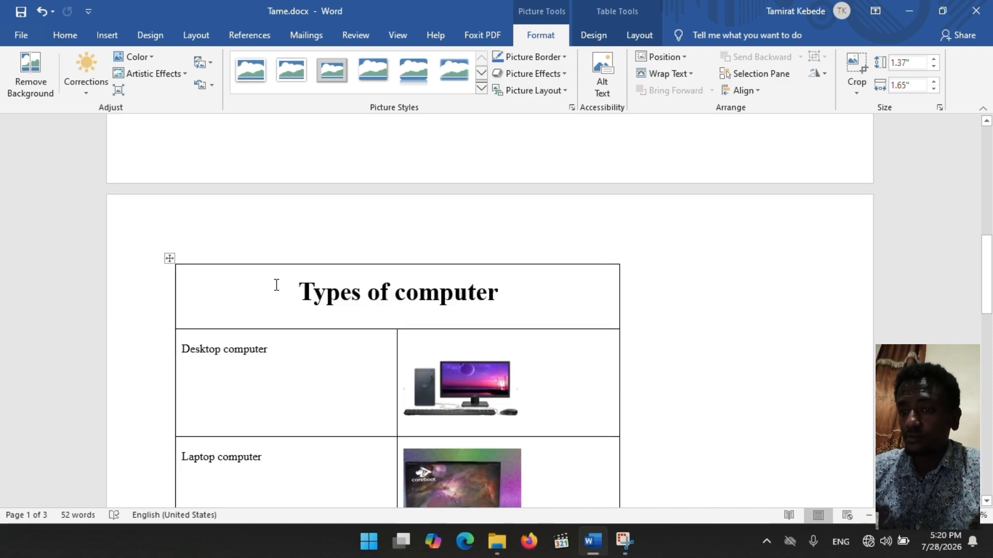
drag(261, 283, 568, 287)
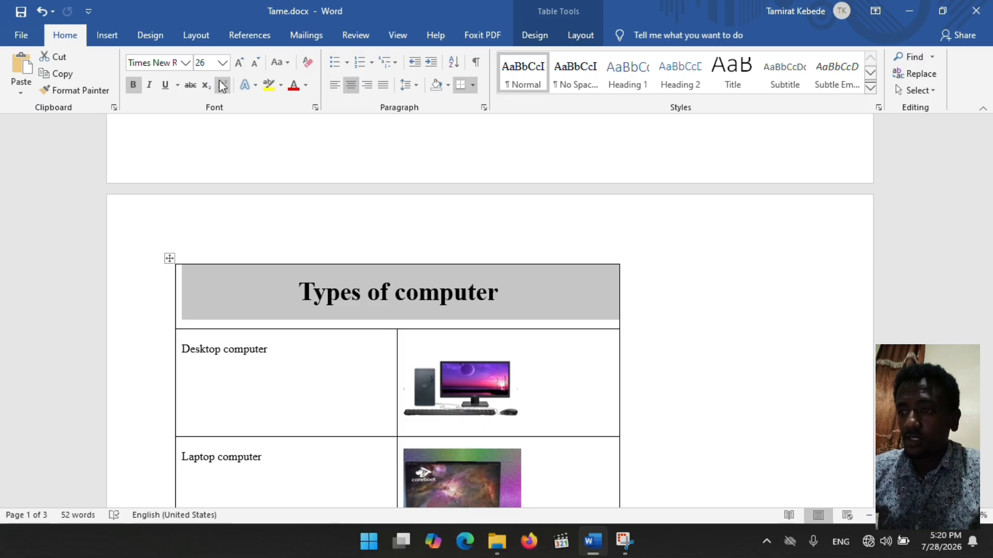
click(415, 87)
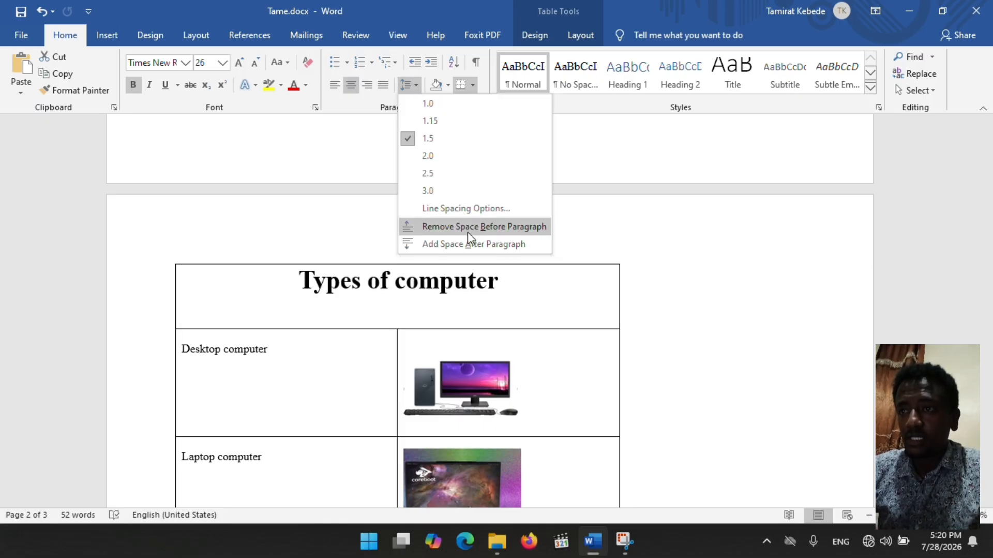
click(429, 104)
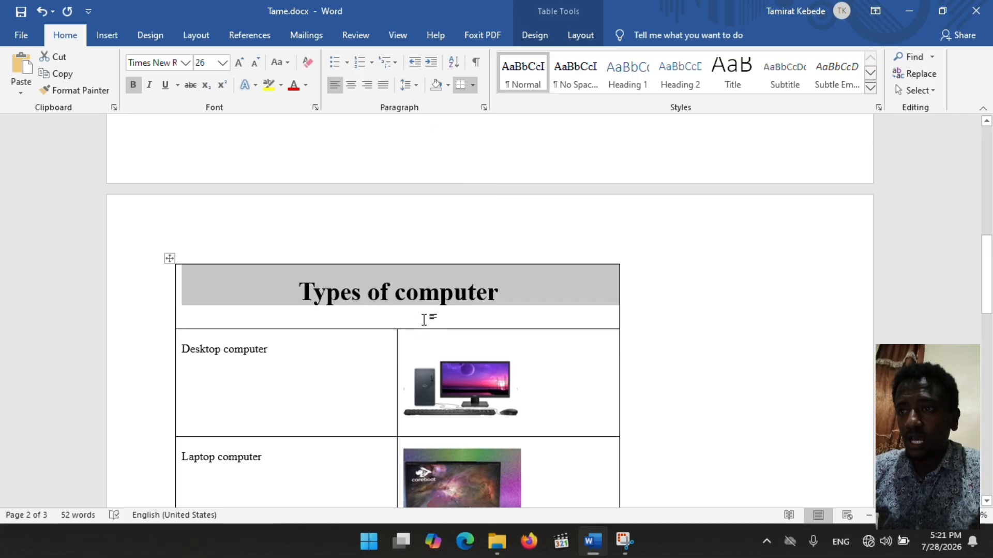
double_click(473, 313)
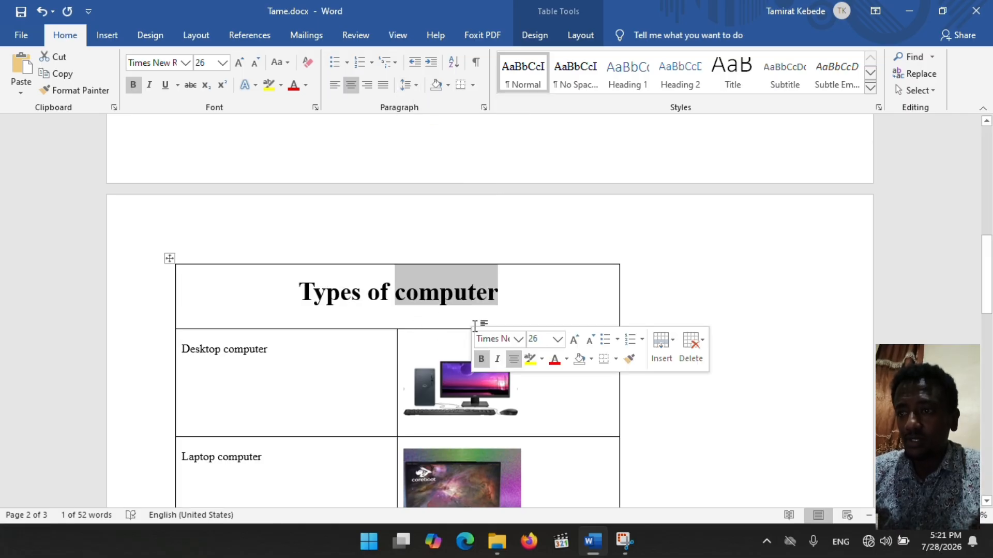
click(624, 328)
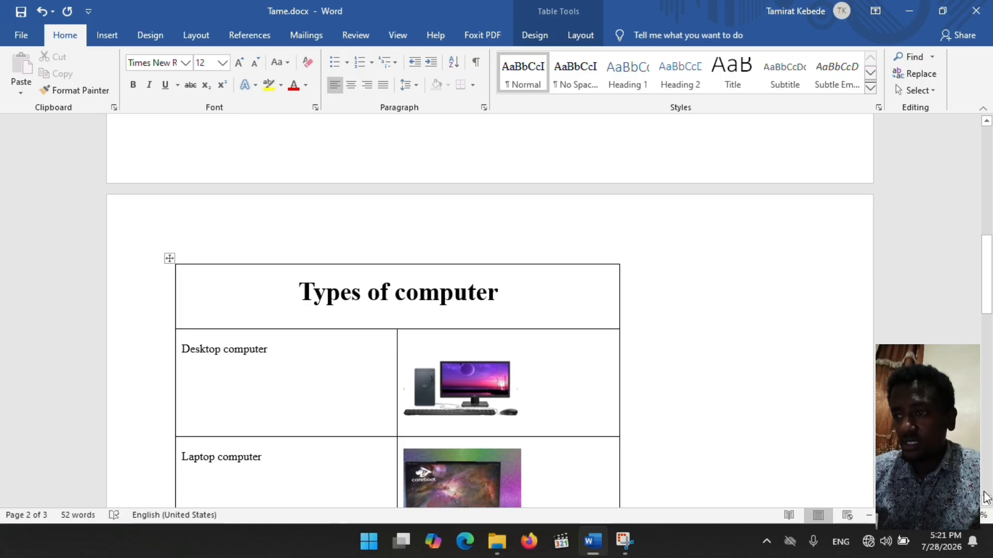
Resize the whole table to about four fifths of its width and make its heading row shorter.
scroll(988, 501, down, 7)
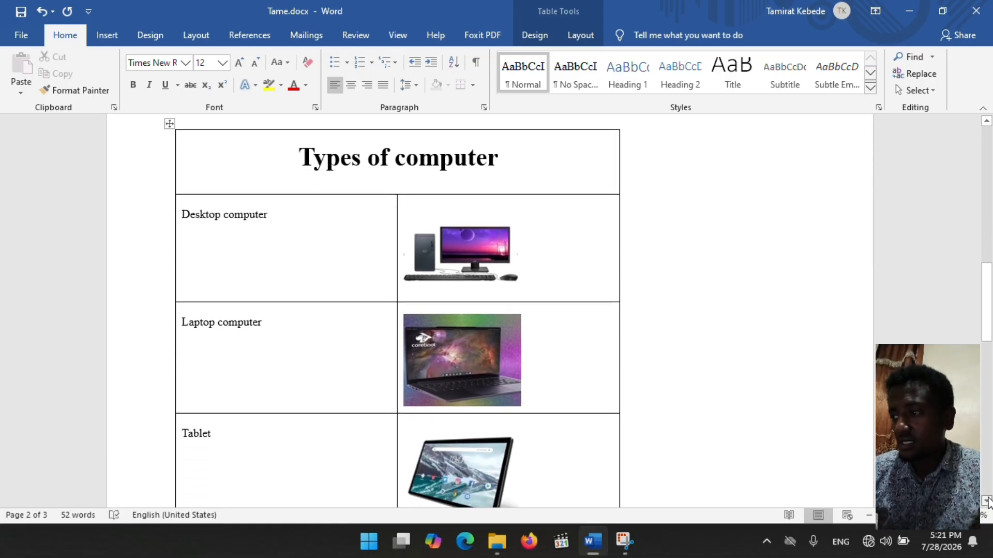
click(619, 449)
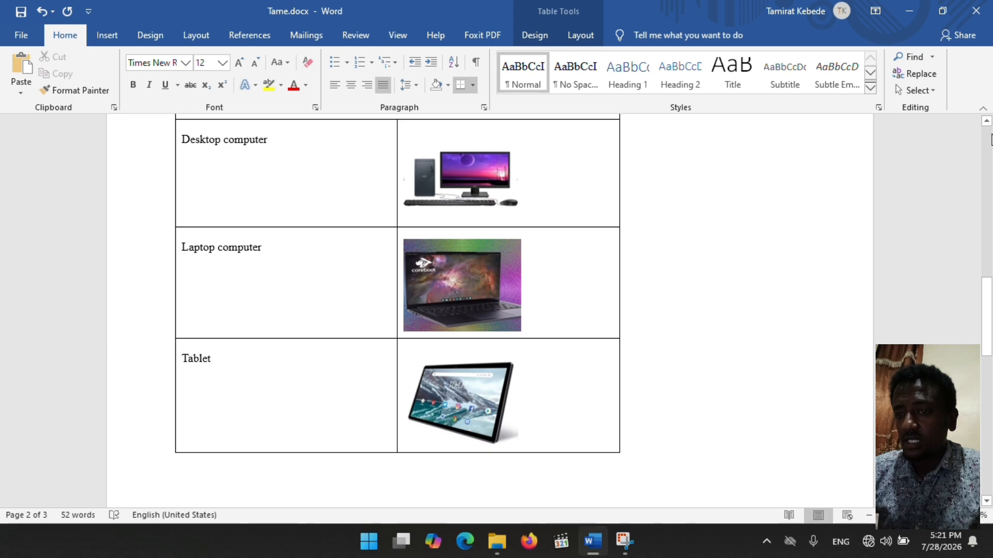
scroll(989, 134, up, 7)
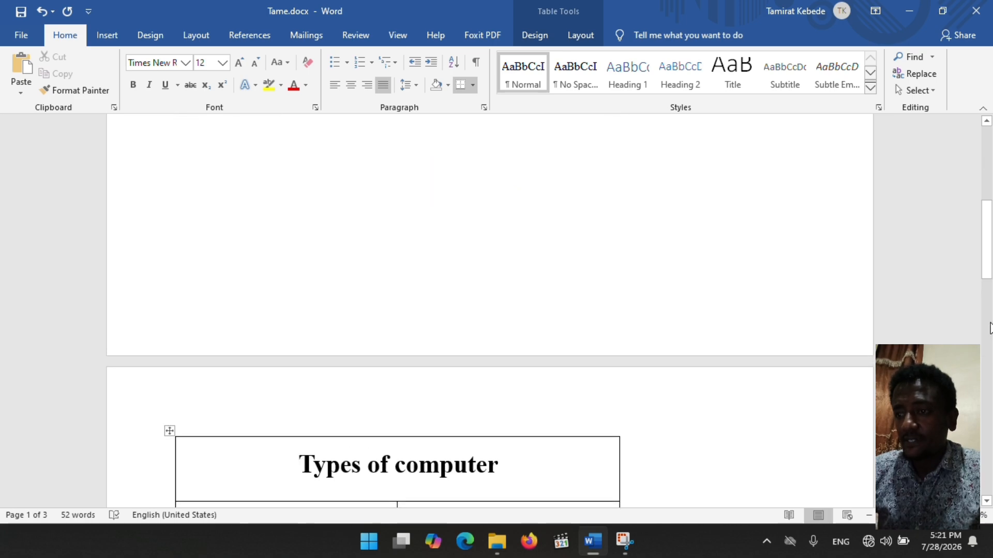
scroll(987, 356, down, 7)
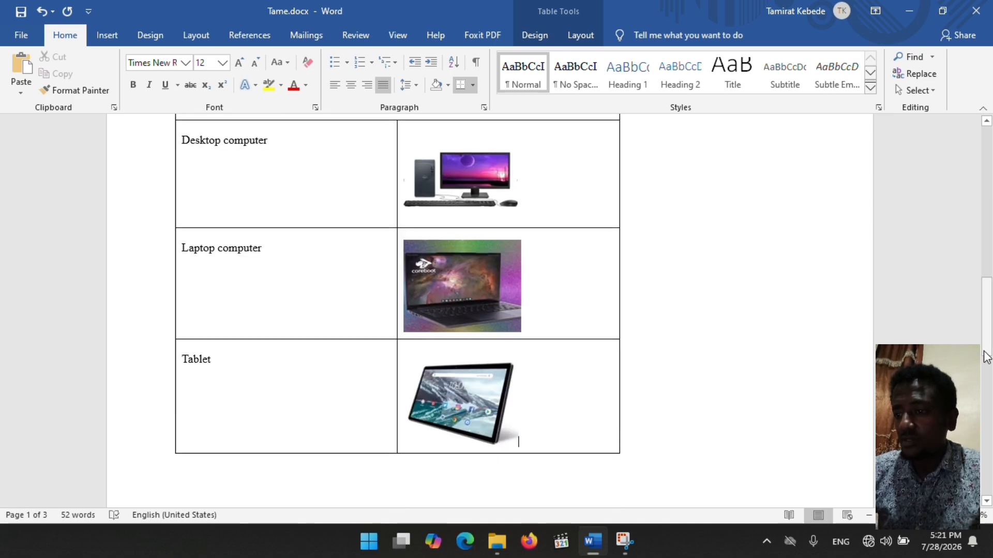
drag(988, 331, 991, 403)
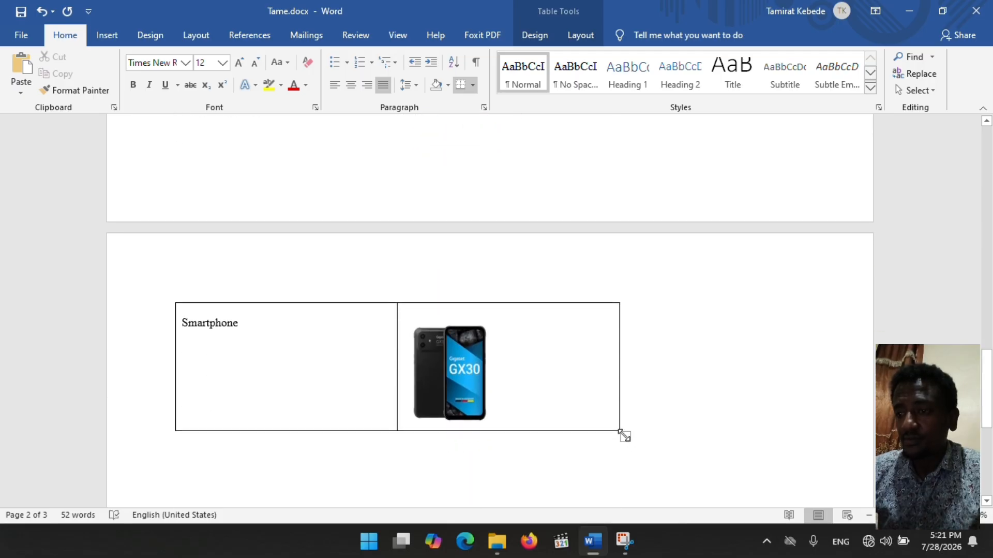
drag(627, 437, 526, 180)
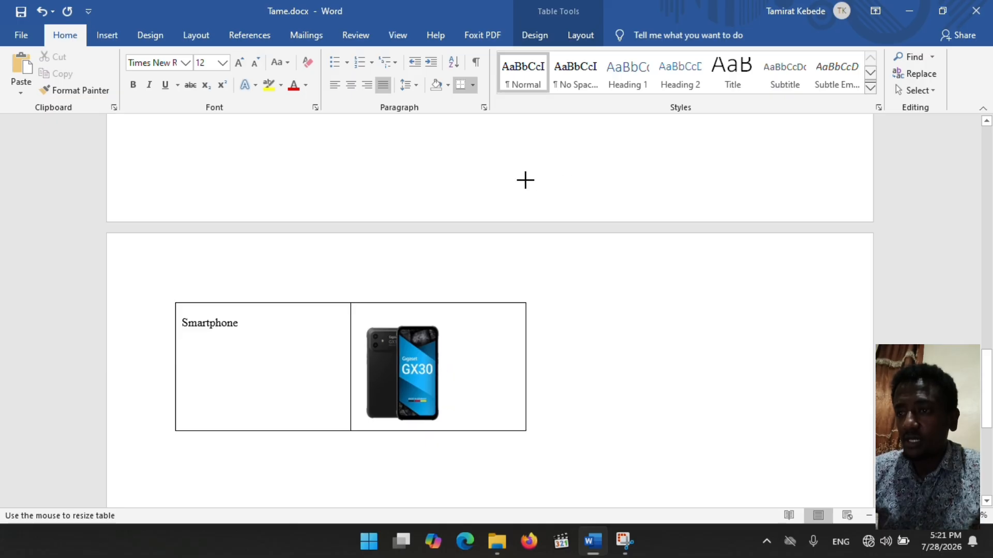
Shrink the desktop, laptop and tablet pictures proportionally a little further so their table rows become shorter.
click(455, 228)
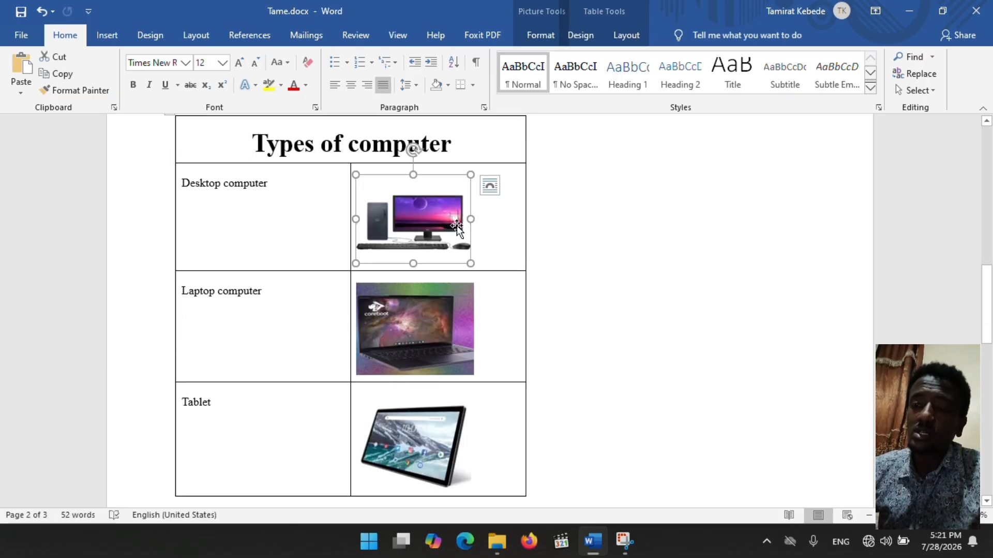
drag(469, 262, 464, 257)
click(445, 303)
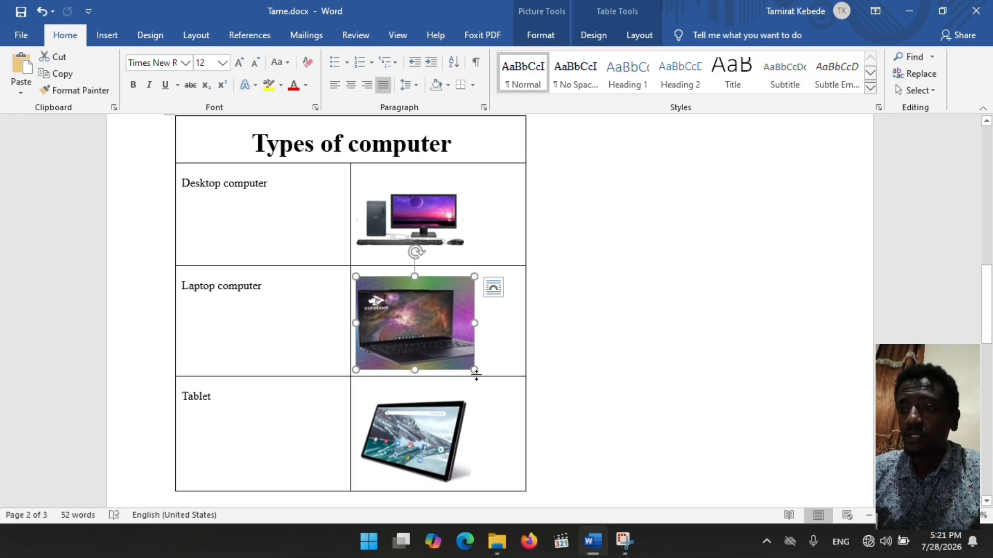
drag(475, 370, 460, 359)
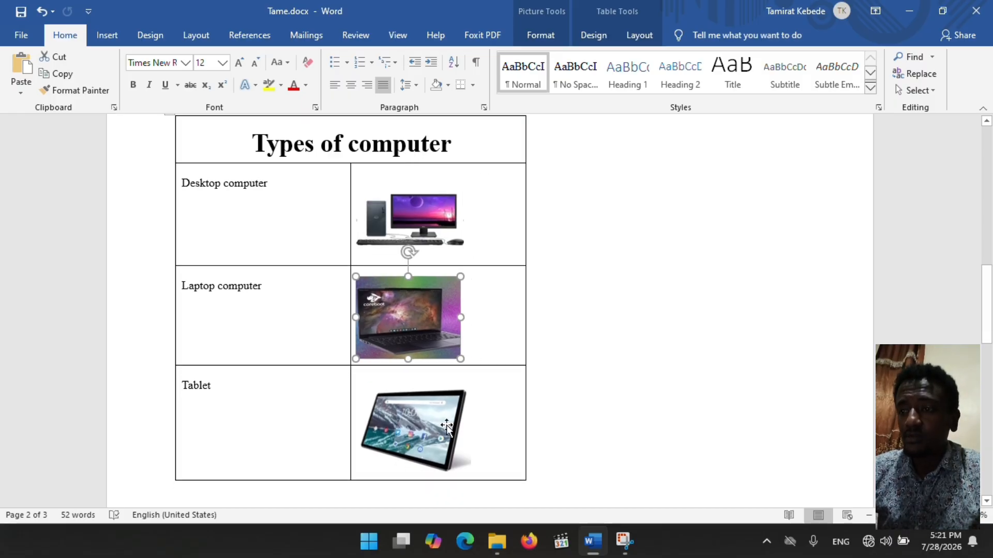
click(447, 432)
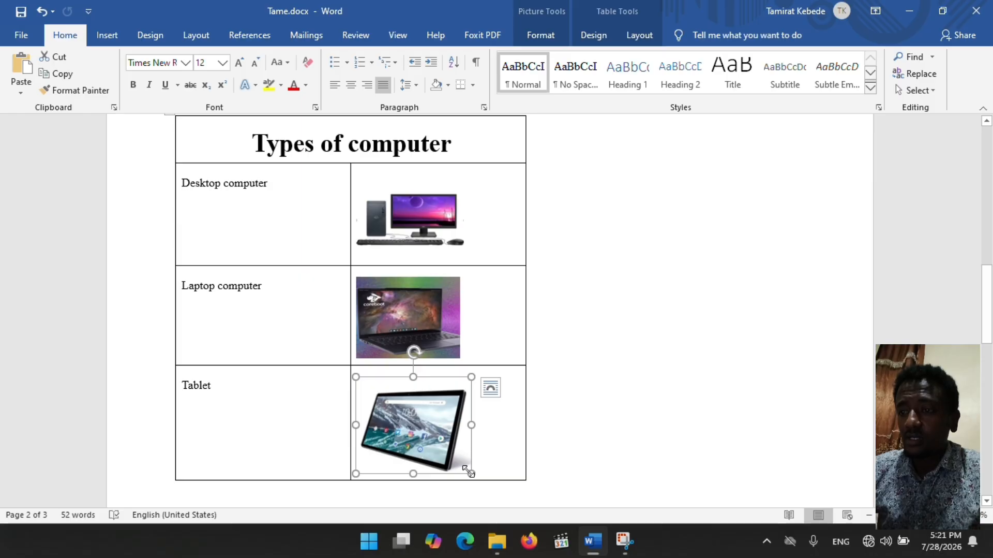
drag(470, 471, 450, 452)
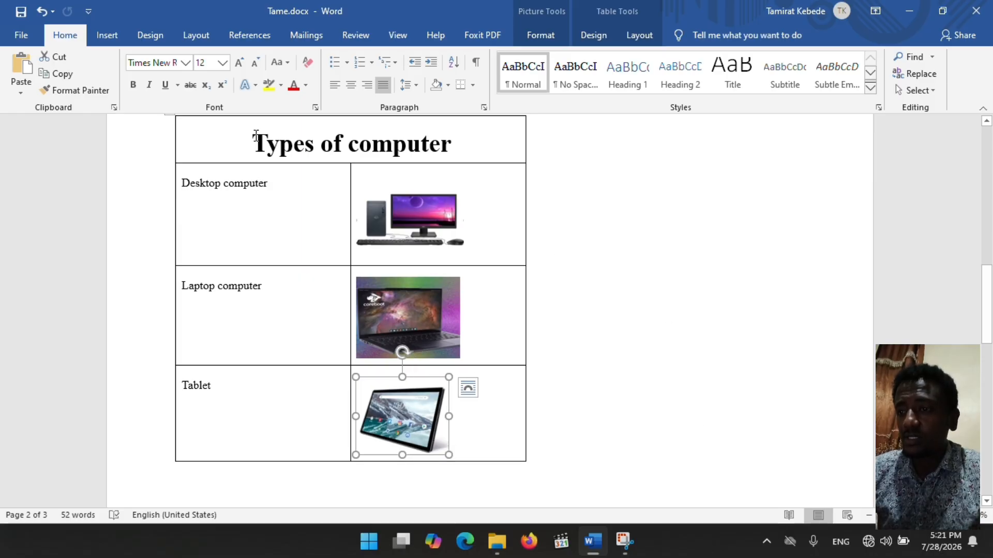
Reduce the font size of the "Types of computer" heading in the table's first row to 24.
drag(257, 137, 358, 131)
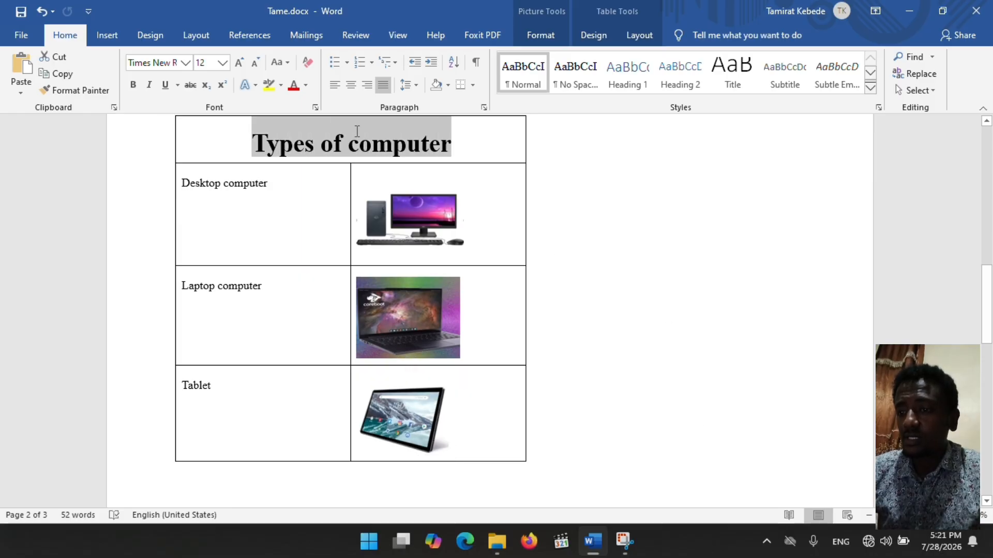
click(256, 63)
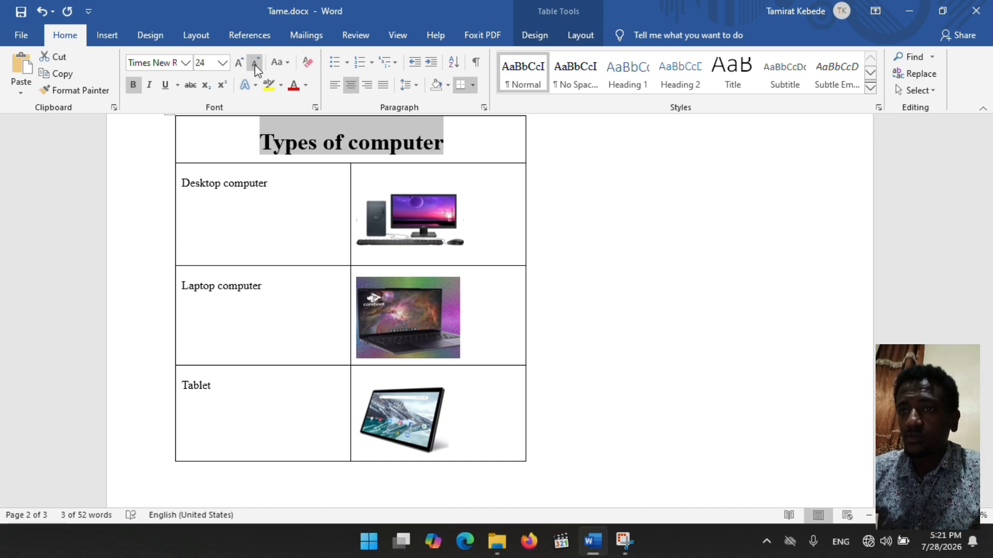
click(462, 17)
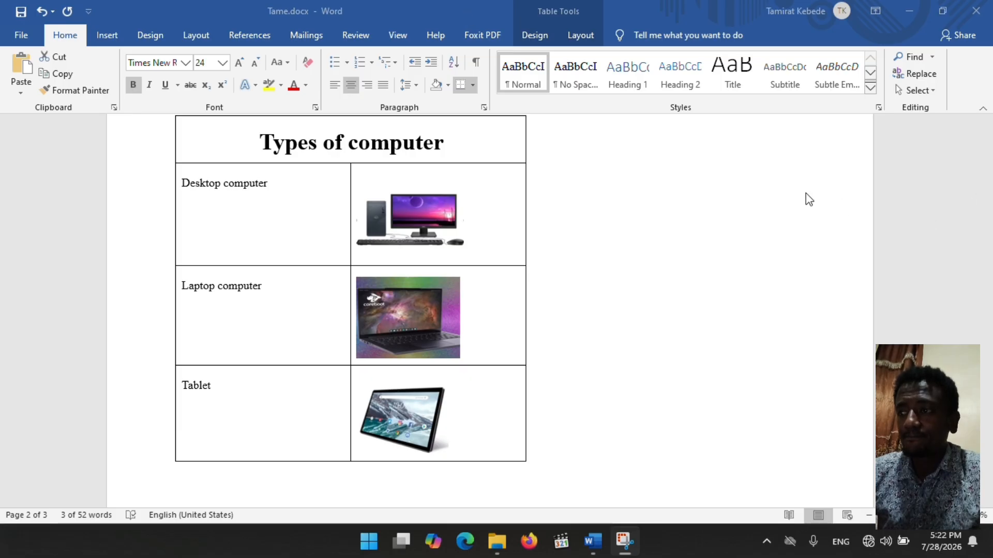
click(742, 308)
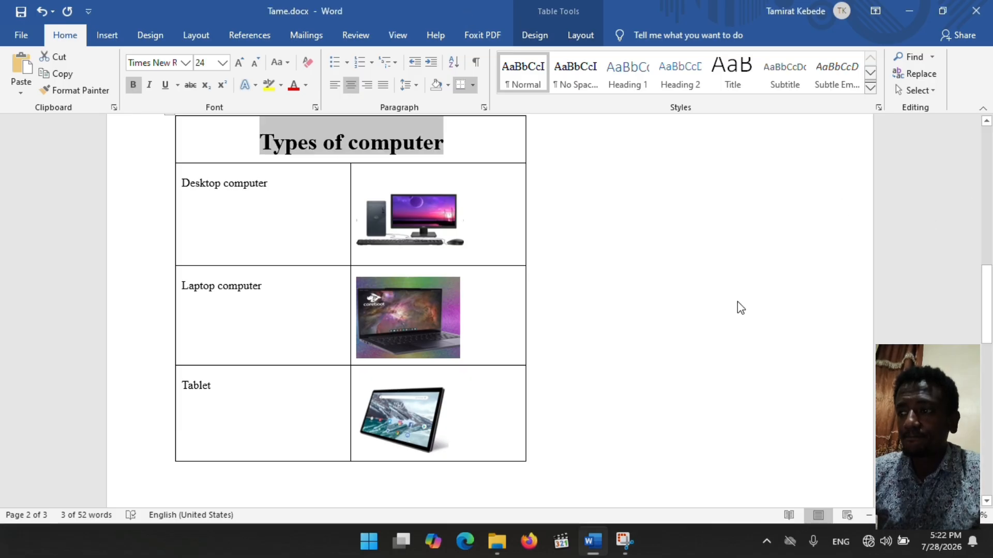
Shrink the smartphone picture proportionally to about three quarters of its size so that its table row becomes shorter.
key(ctrl+End)
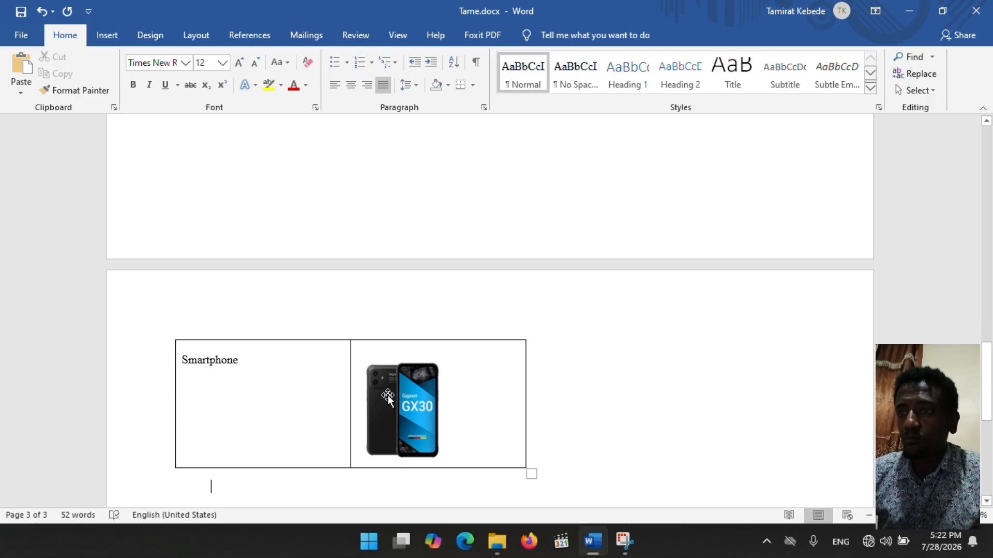
click(403, 397)
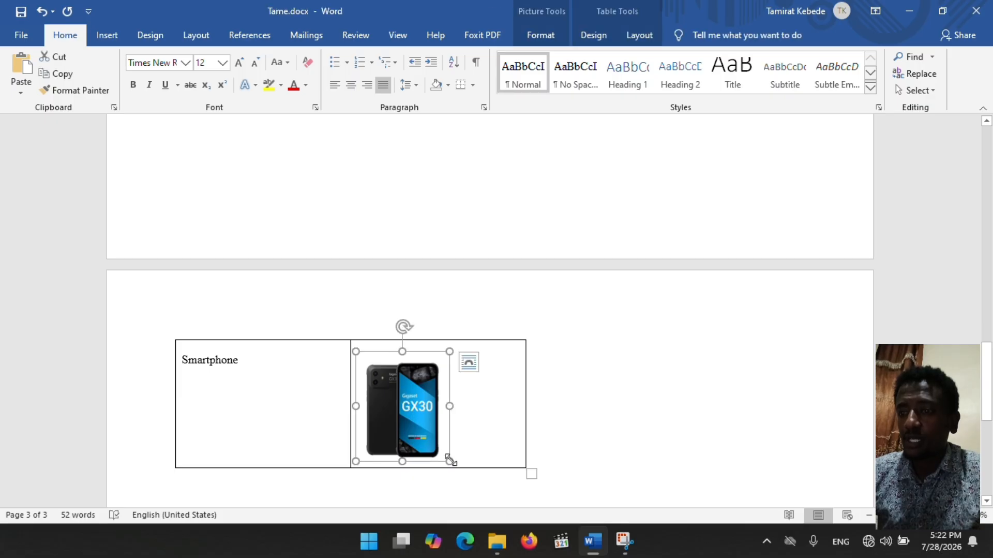
drag(449, 459, 430, 377)
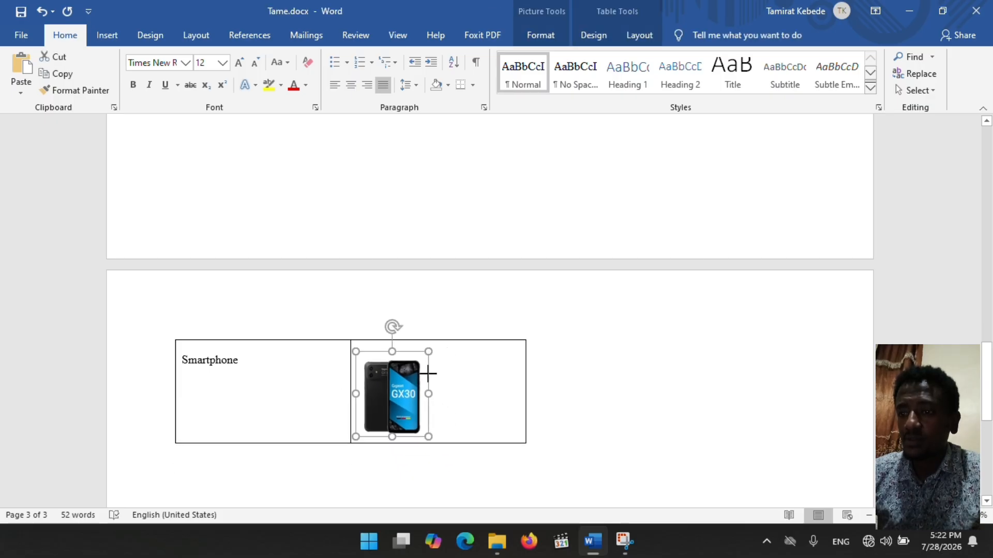
scroll(429, 373, down, 5)
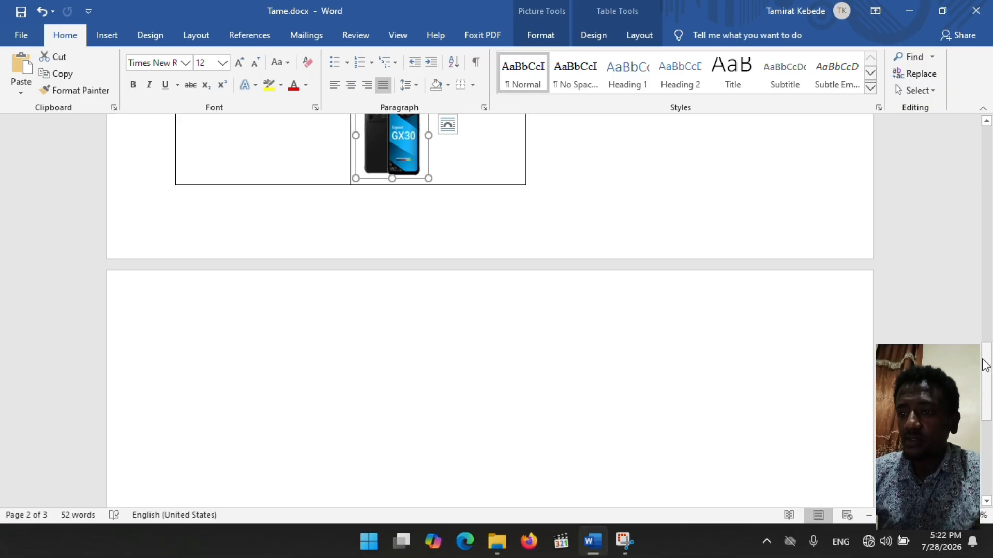
Center the whole "Types of computer" table horizontally on the page.
drag(985, 363, 982, 268)
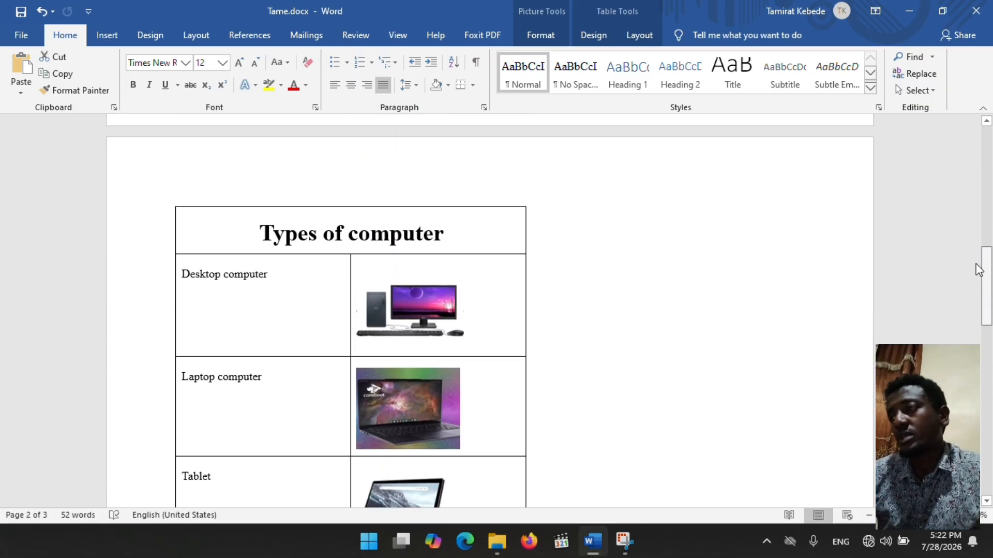
click(169, 201)
click(351, 86)
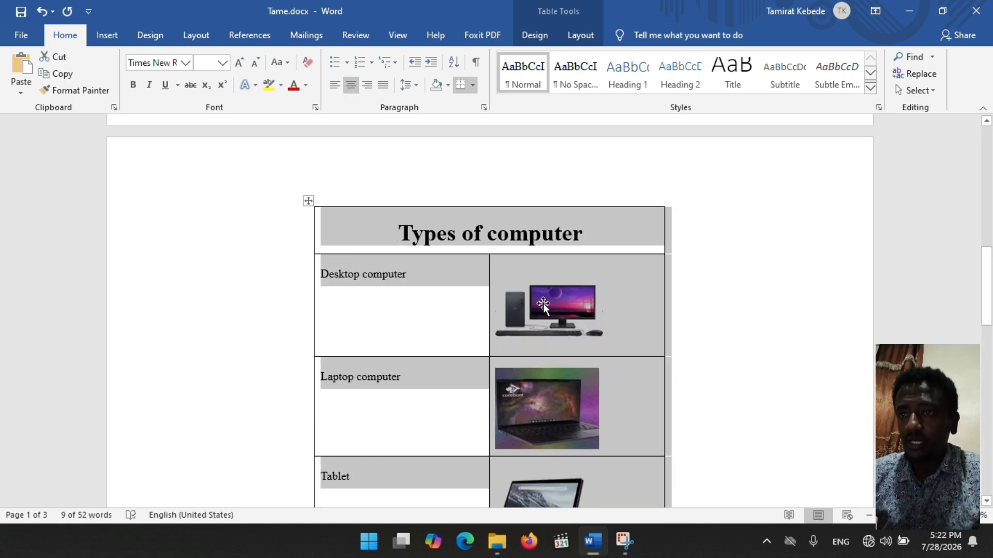
Center the desktop, laptop, tablet and smartphone pictures horizontally within their table cells.
click(543, 305)
click(351, 85)
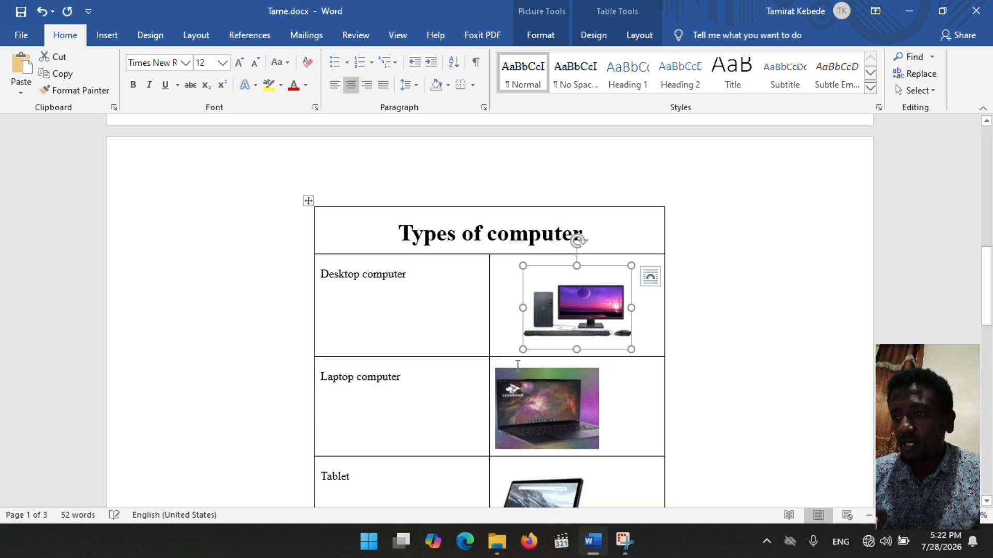
click(532, 384)
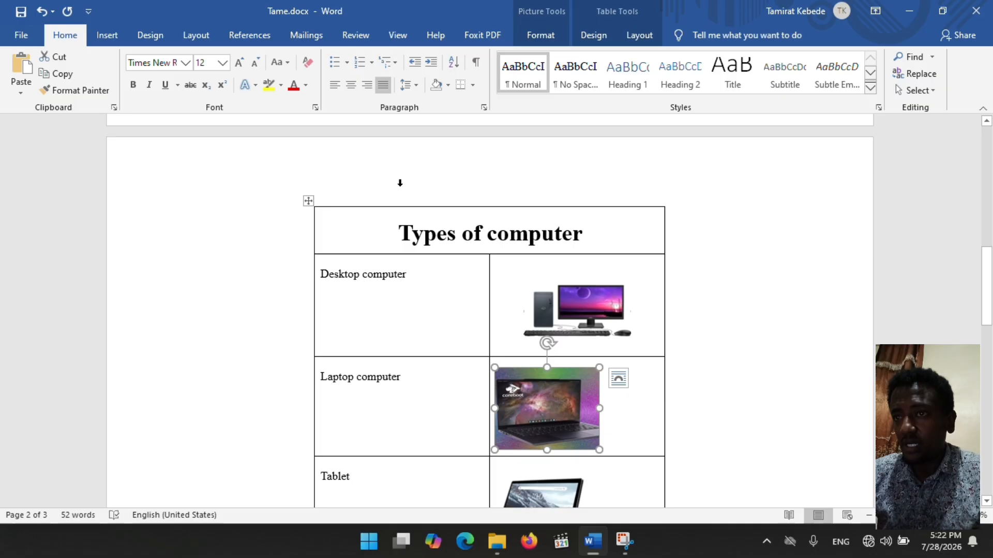
click(350, 85)
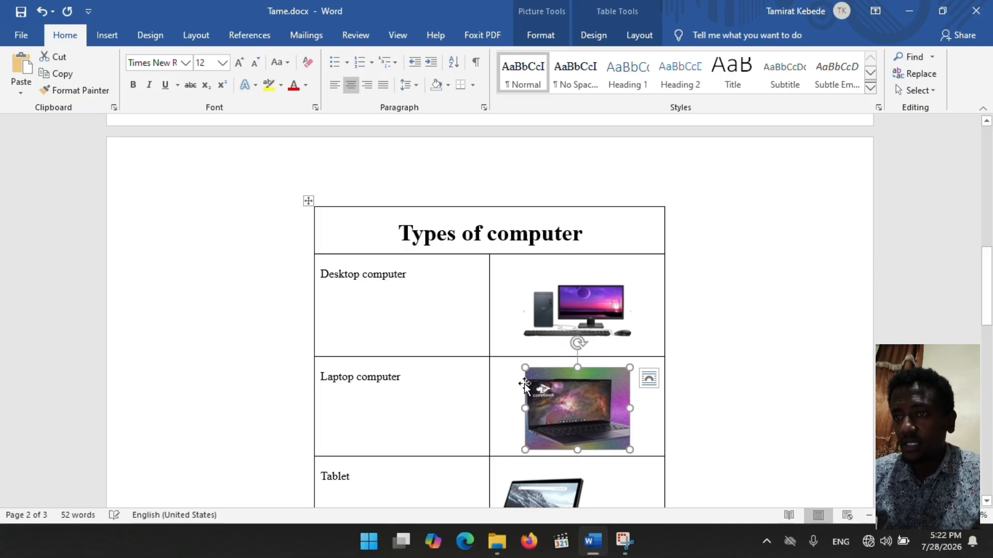
click(548, 494)
click(350, 85)
scroll(862, 359, down, 5)
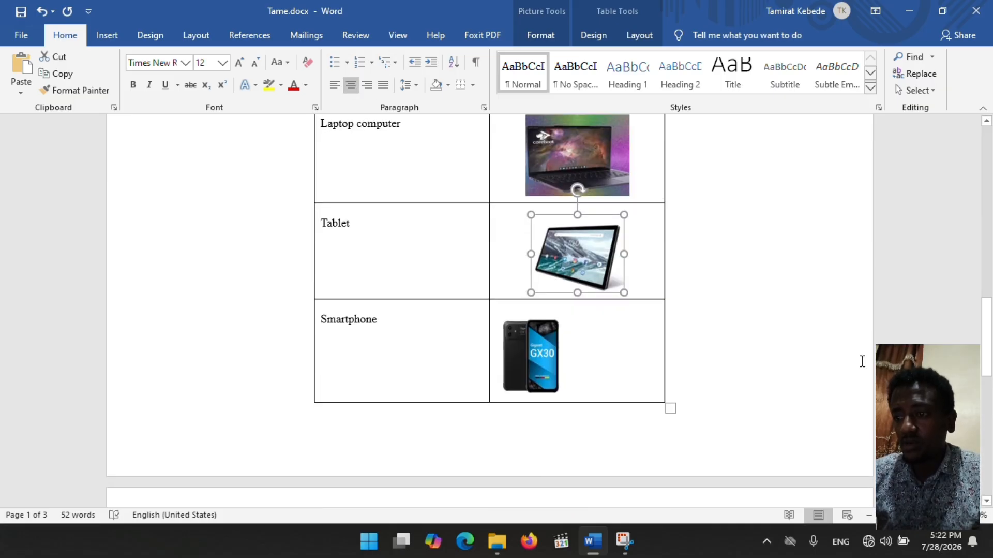
click(540, 356)
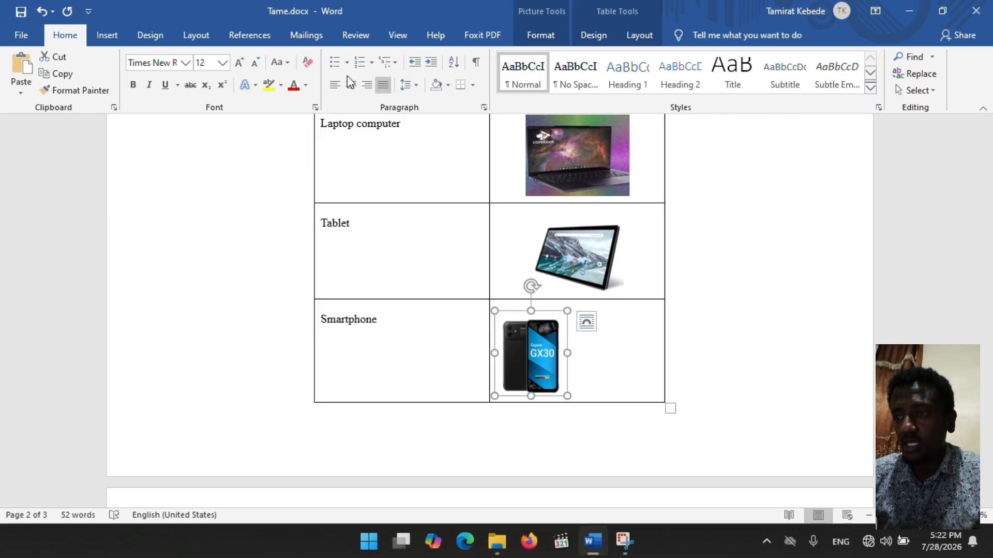
click(350, 89)
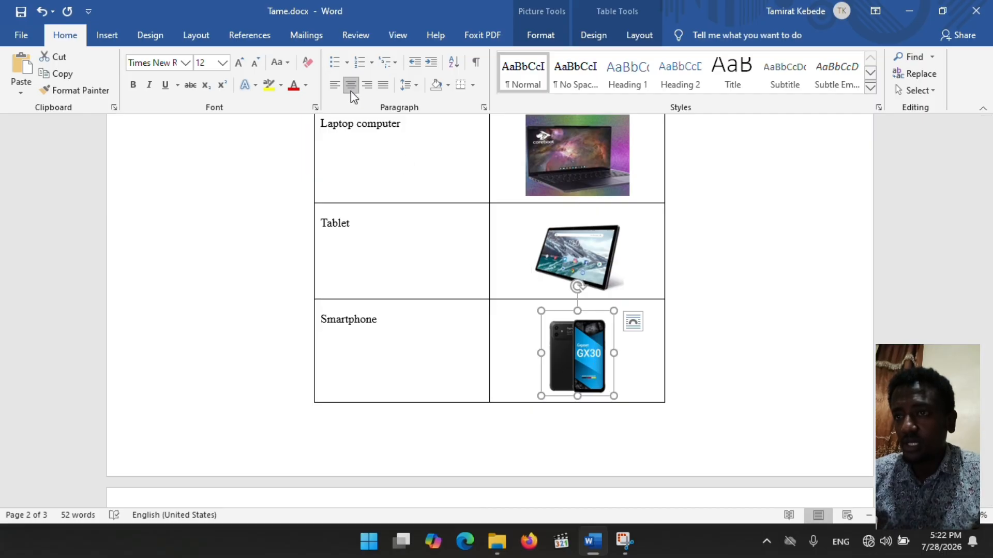
Increase the font size of the four computer type names, from Desktop computer to Smartphone, to 14 and save the document.
drag(382, 318, 324, 133)
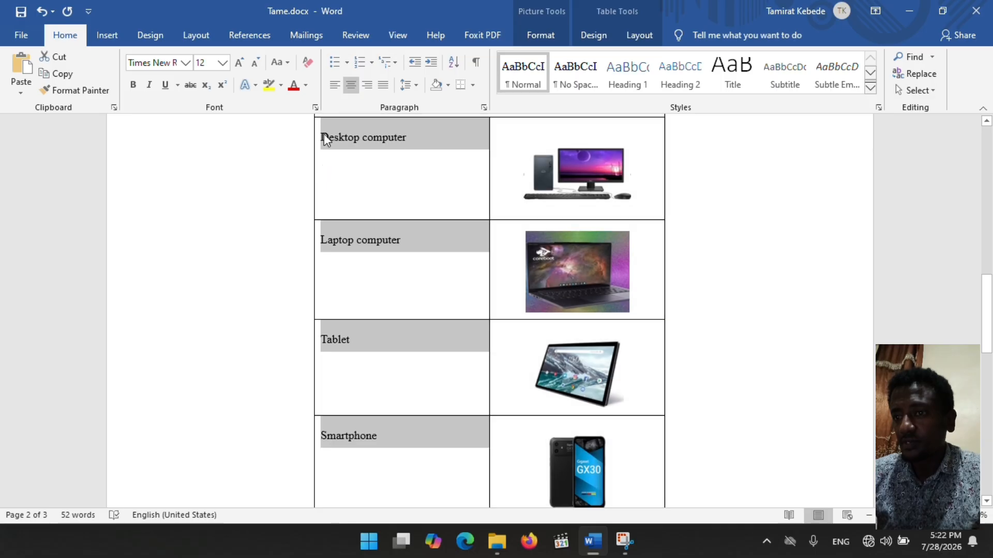
click(241, 63)
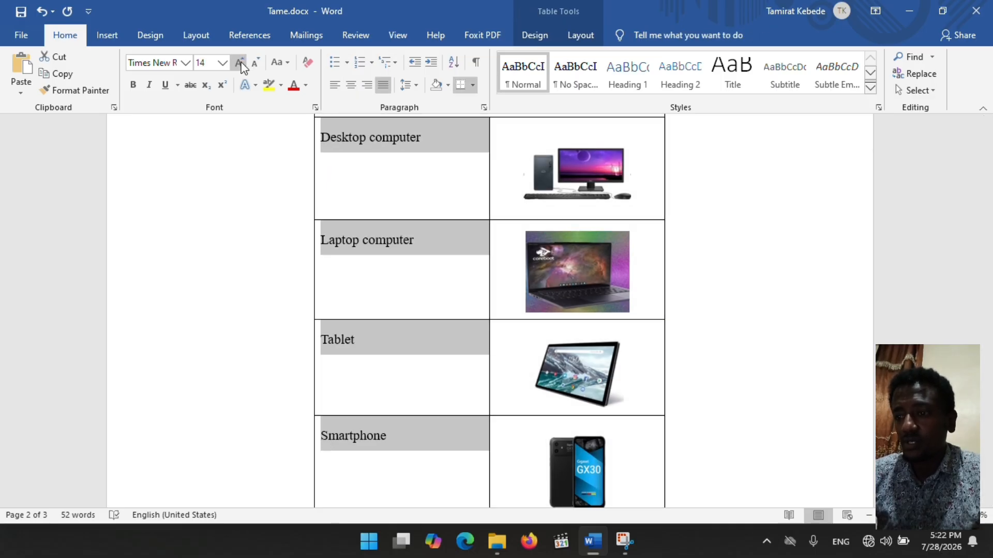
click(22, 13)
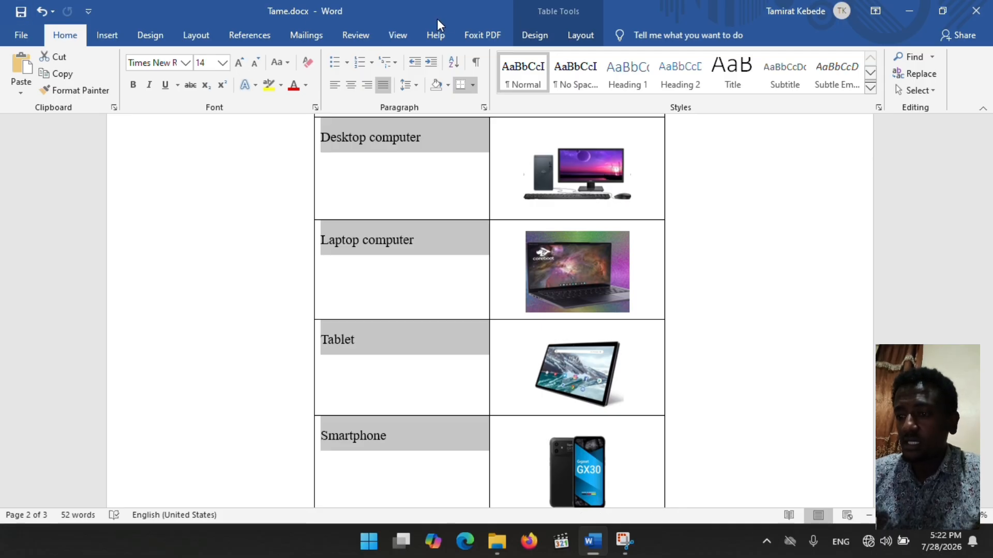